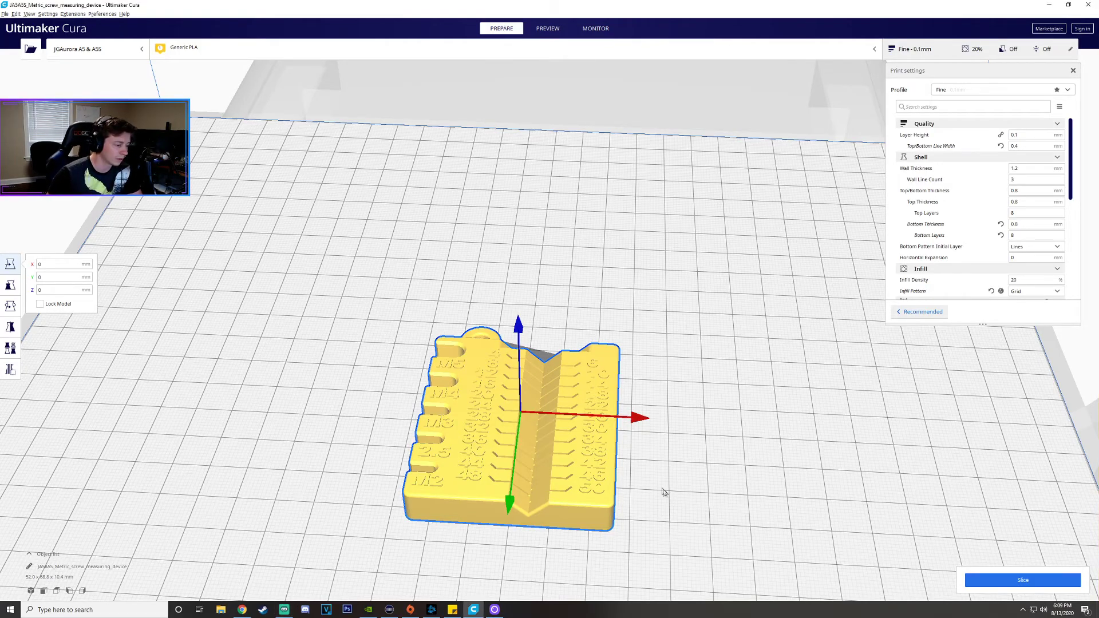
- Orbit the view around the screw measuring device model on the build plate
right_drag(663, 492, 663, 397)
- Nudge the screw measuring device forward to about X -0.6435, Y 2.5346, then deselect it
click(664, 397)
click(617, 326)
drag(608, 304, 589, 324)
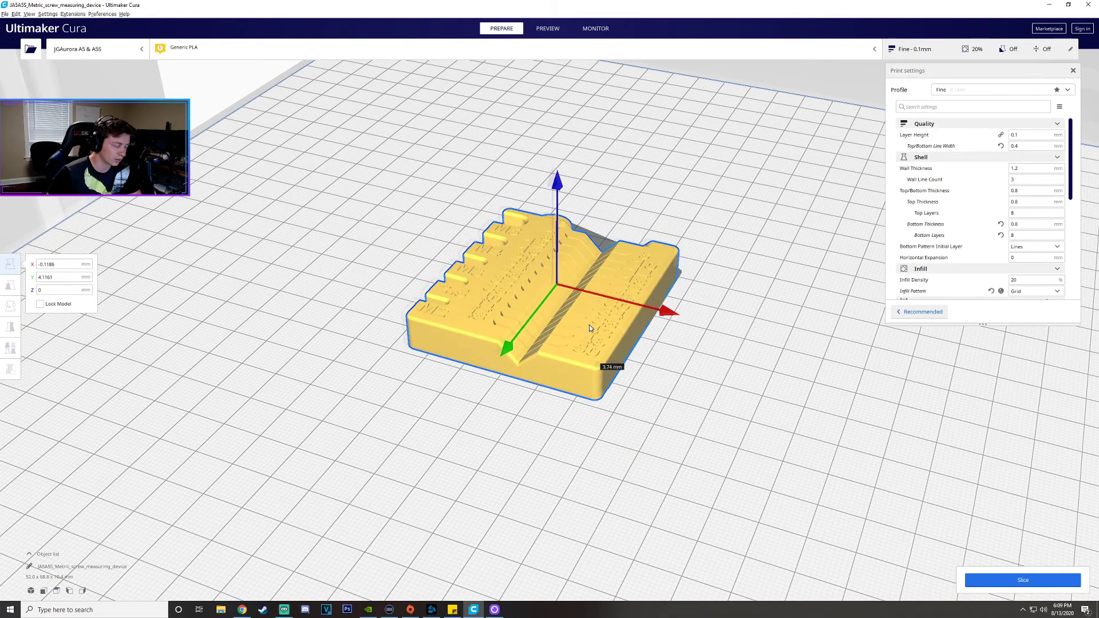
click(692, 392)
right_drag(655, 372, 753, 367)
click(517, 341)
right_drag(517, 340, 596, 216)
click(595, 215)
click(47, 14)
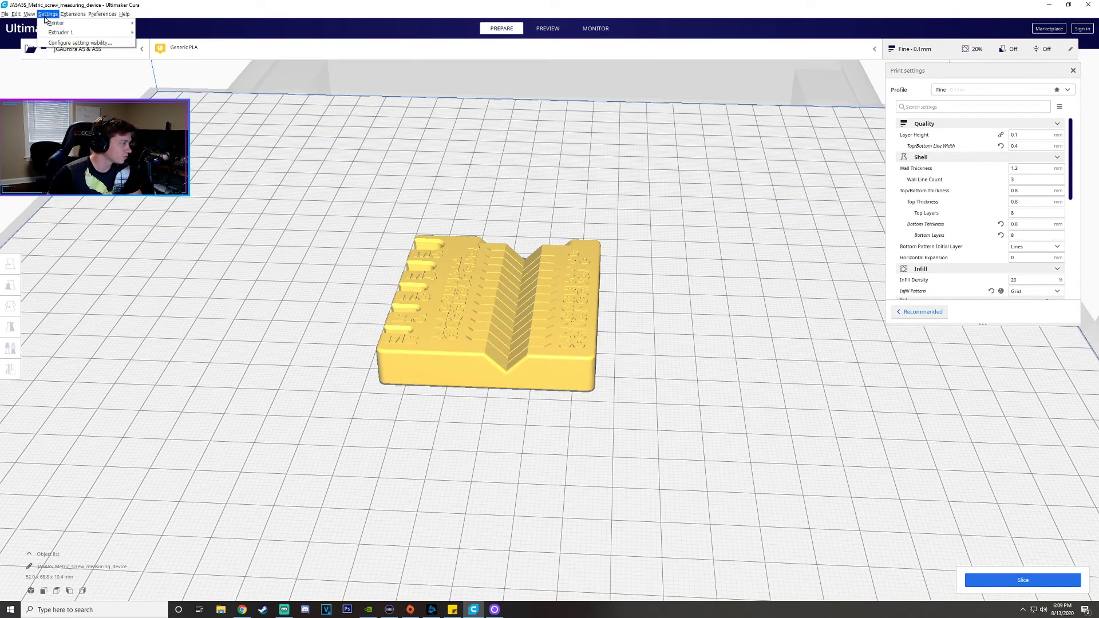
mouse_move(50, 24)
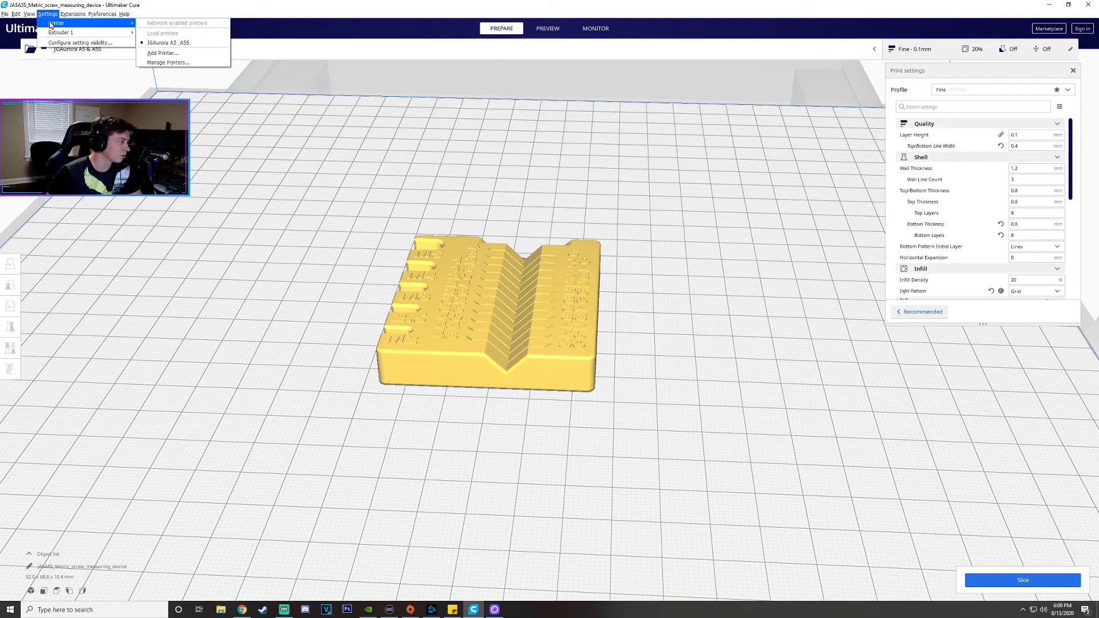
click(171, 54)
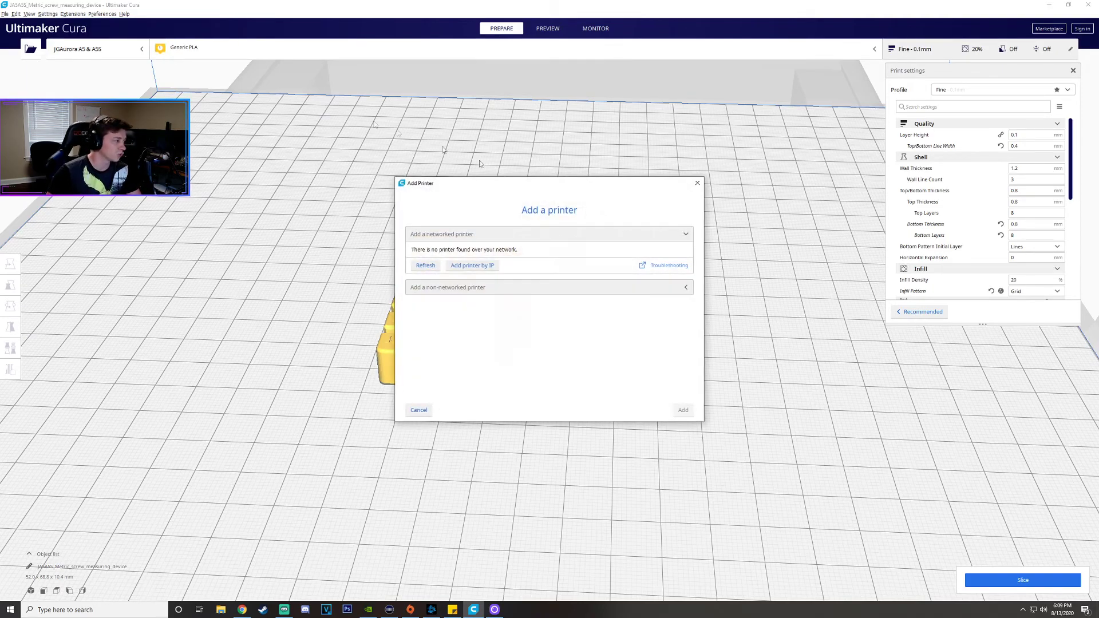
click(528, 235)
click(528, 234)
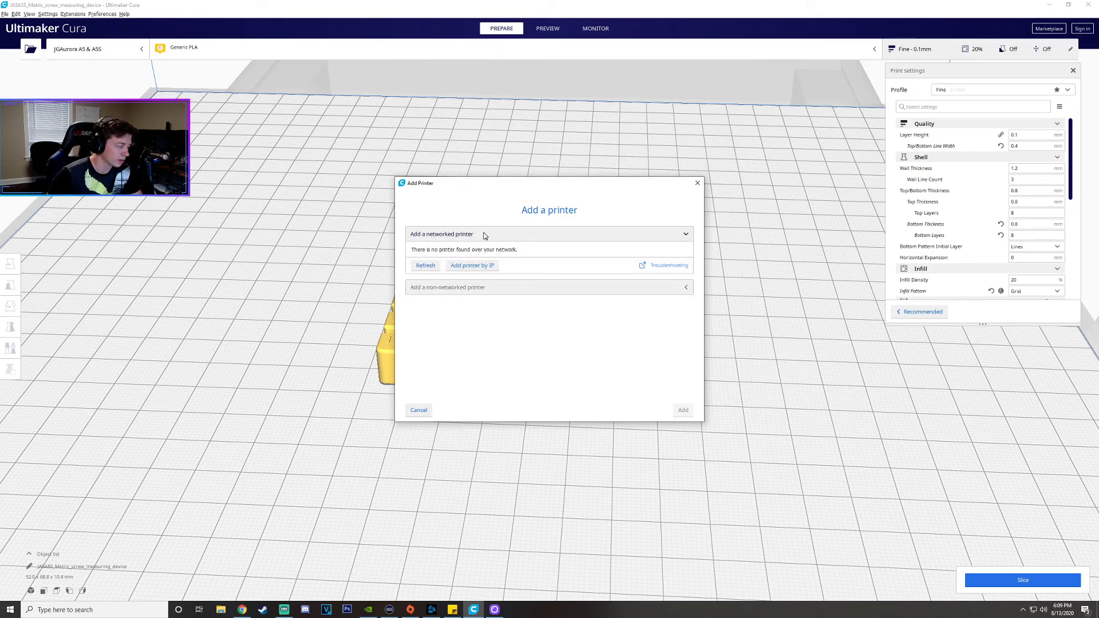
click(505, 289)
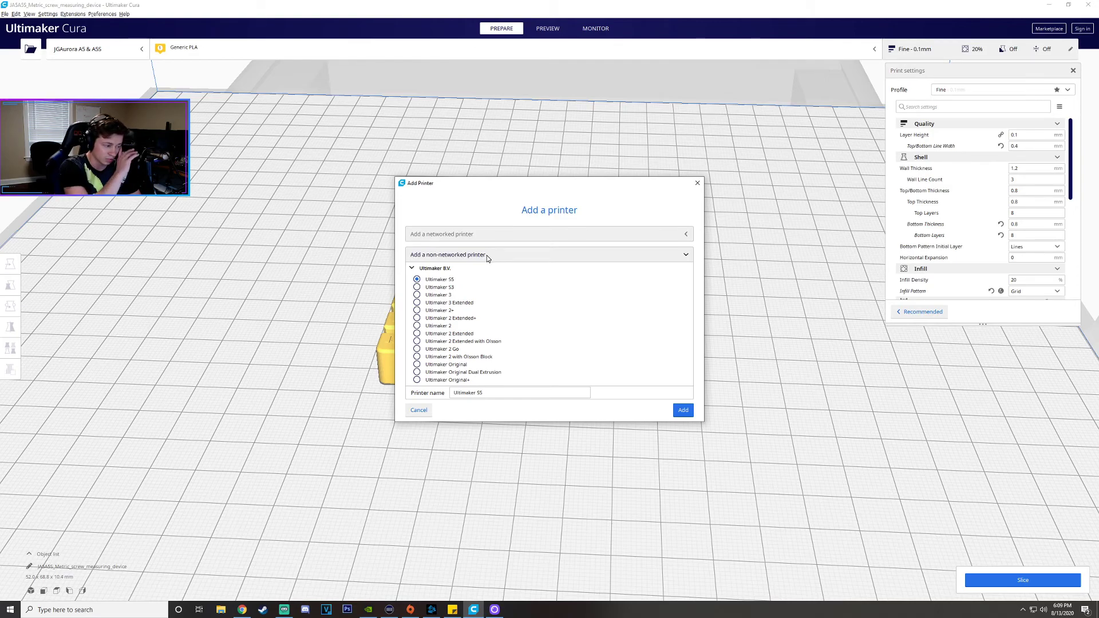
scroll(456, 338, down, 2)
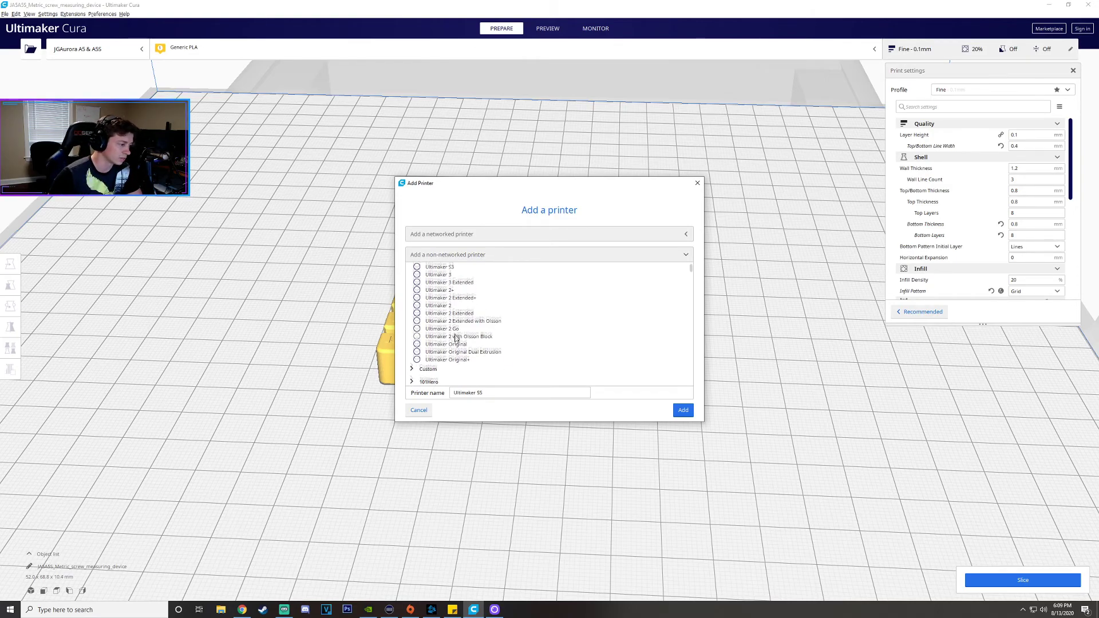
scroll(456, 337, down, 10)
click(484, 255)
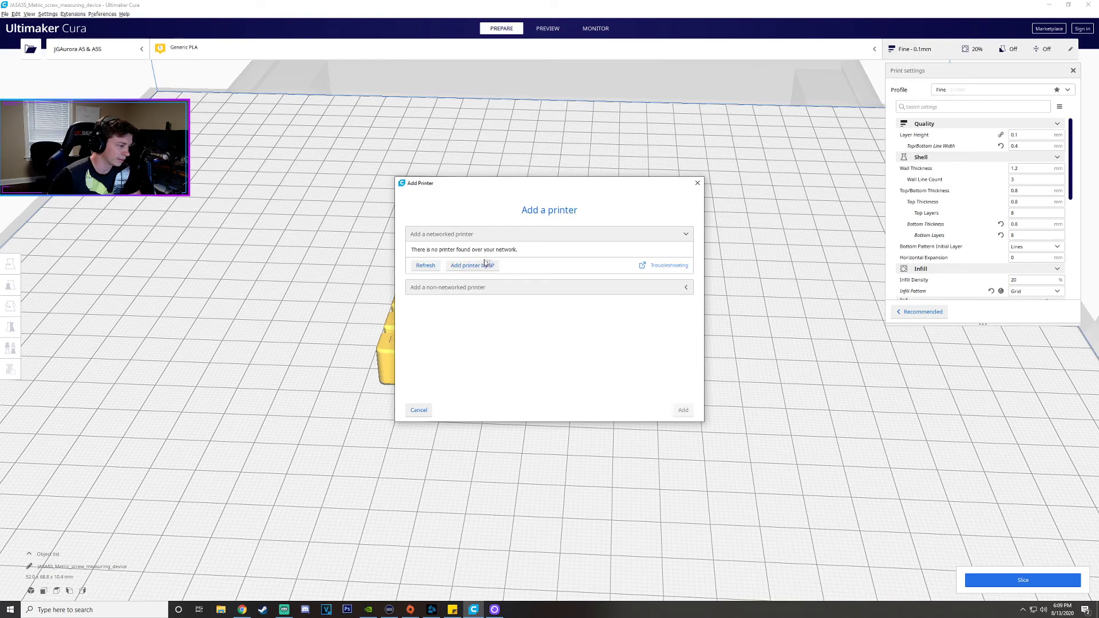
click(697, 183)
click(48, 14)
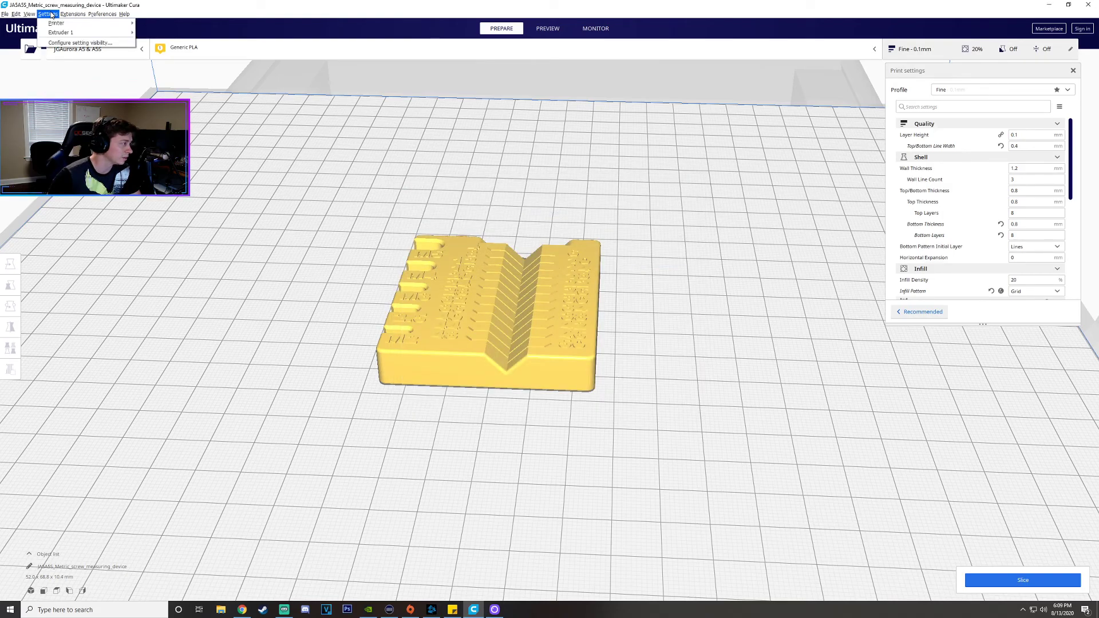
mouse_move(55, 25)
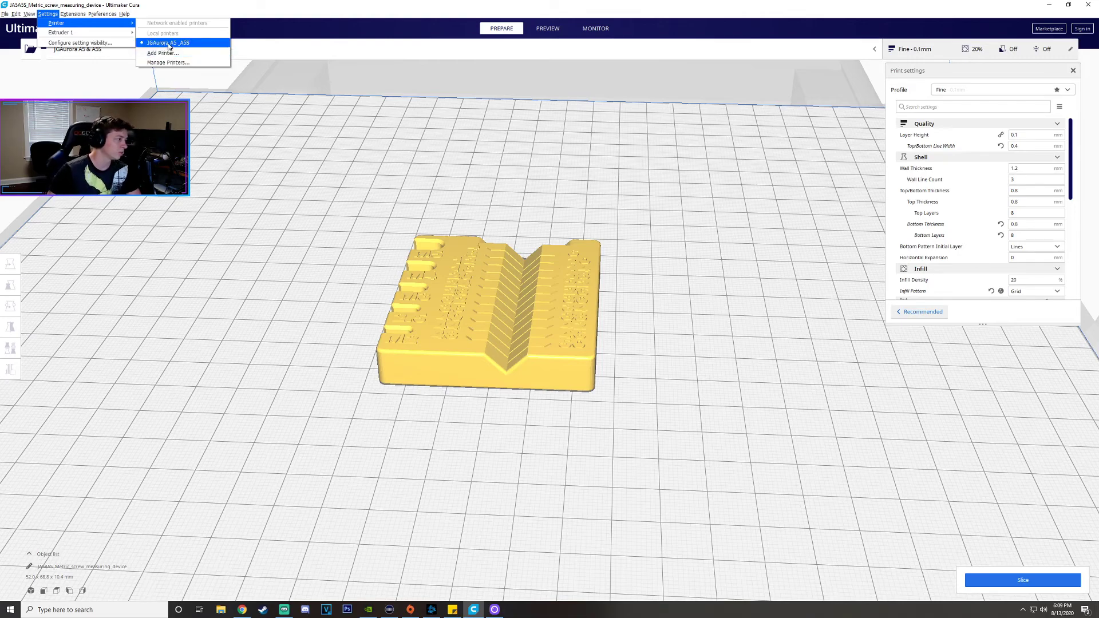
click(538, 327)
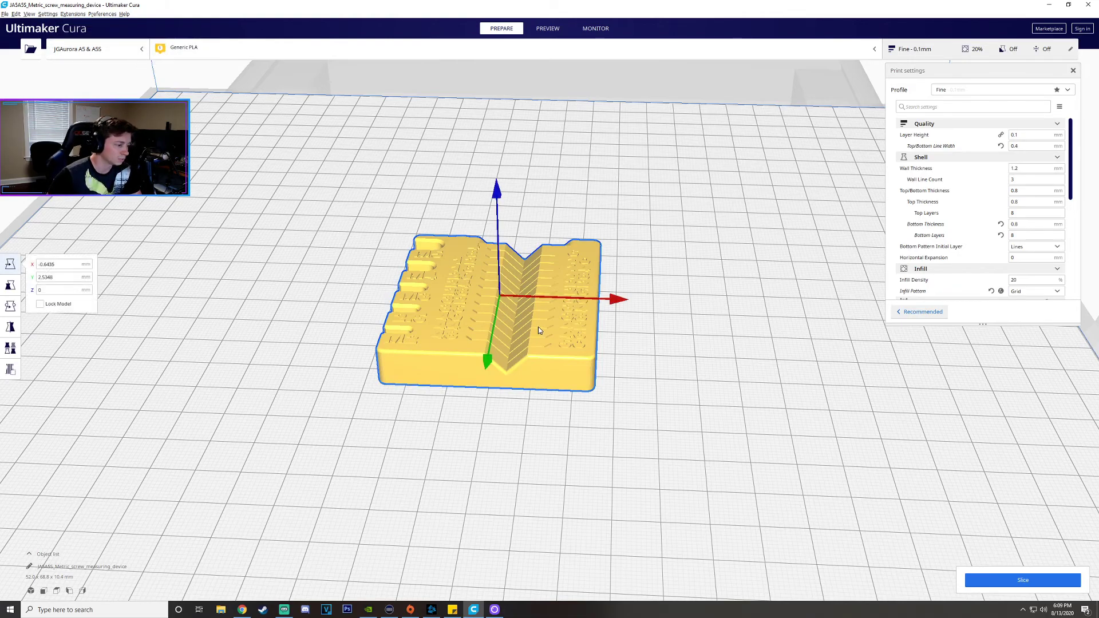
click(738, 271)
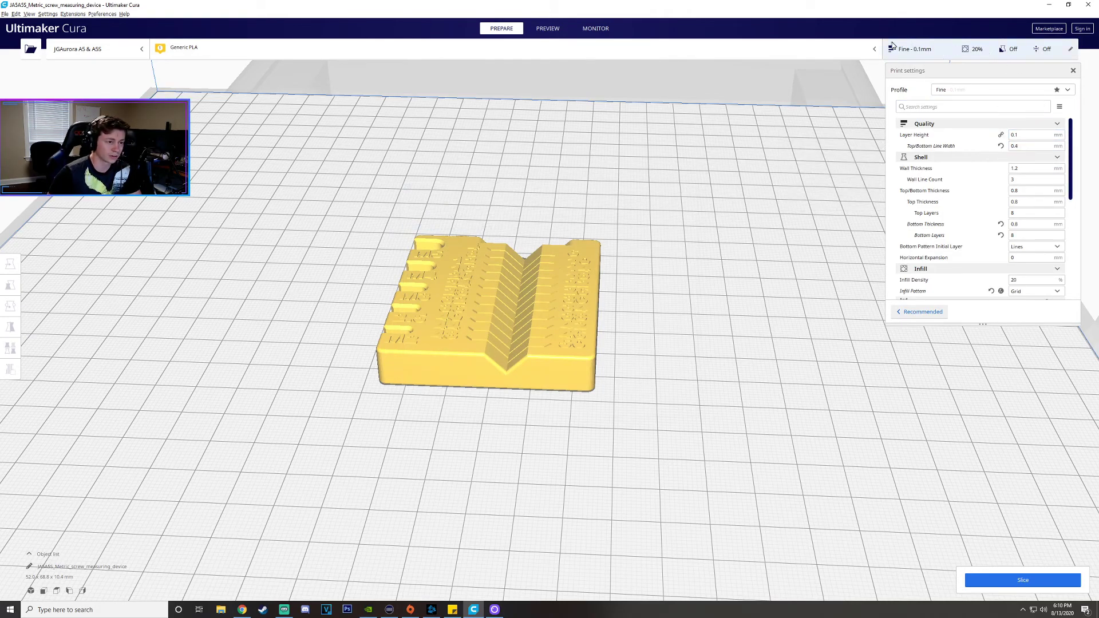
scroll(997, 185, down, 3)
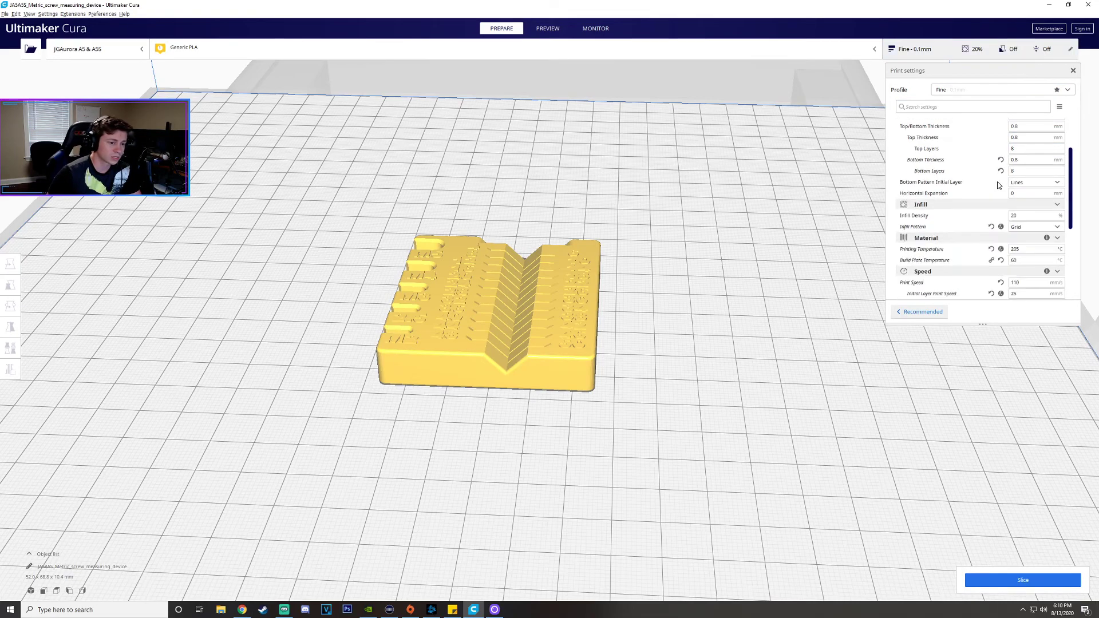
scroll(998, 184, down, 3)
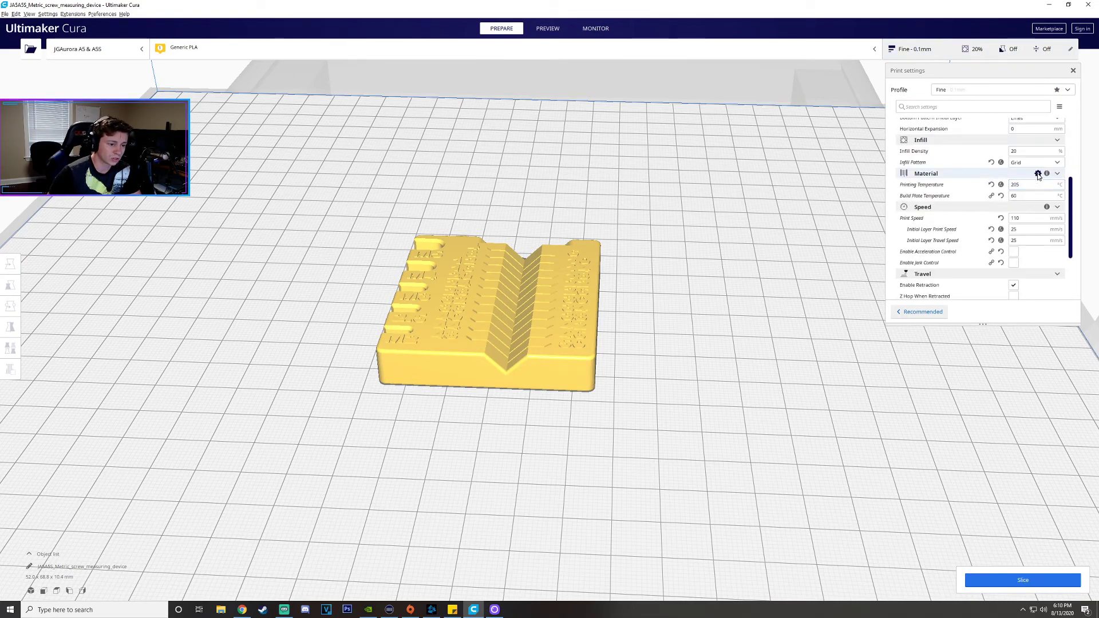
click(1038, 174)
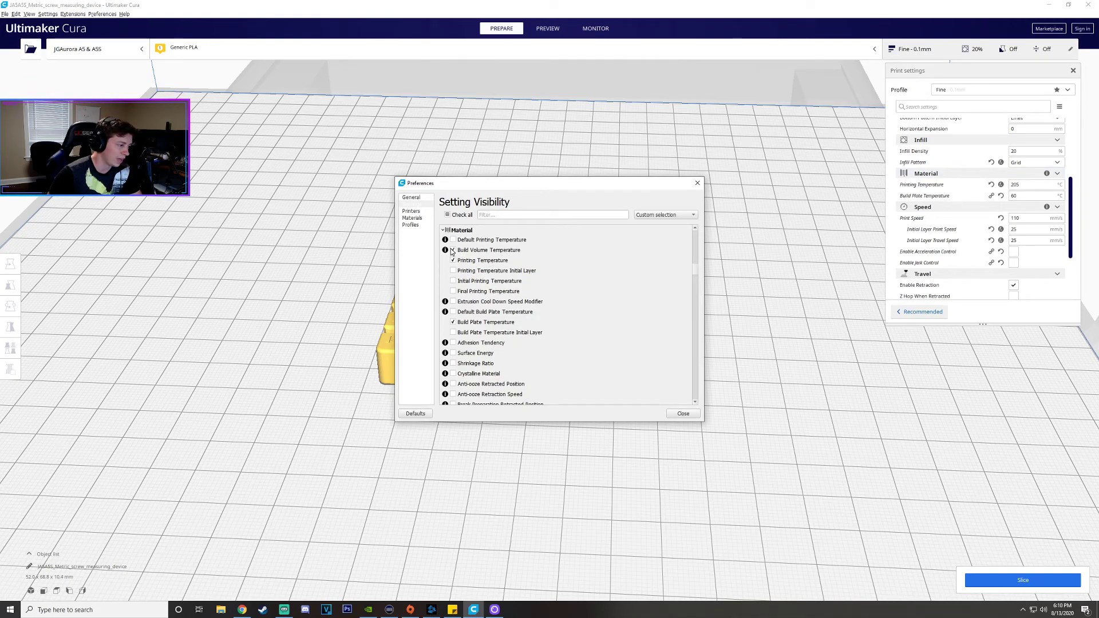
scroll(458, 256, up, 2)
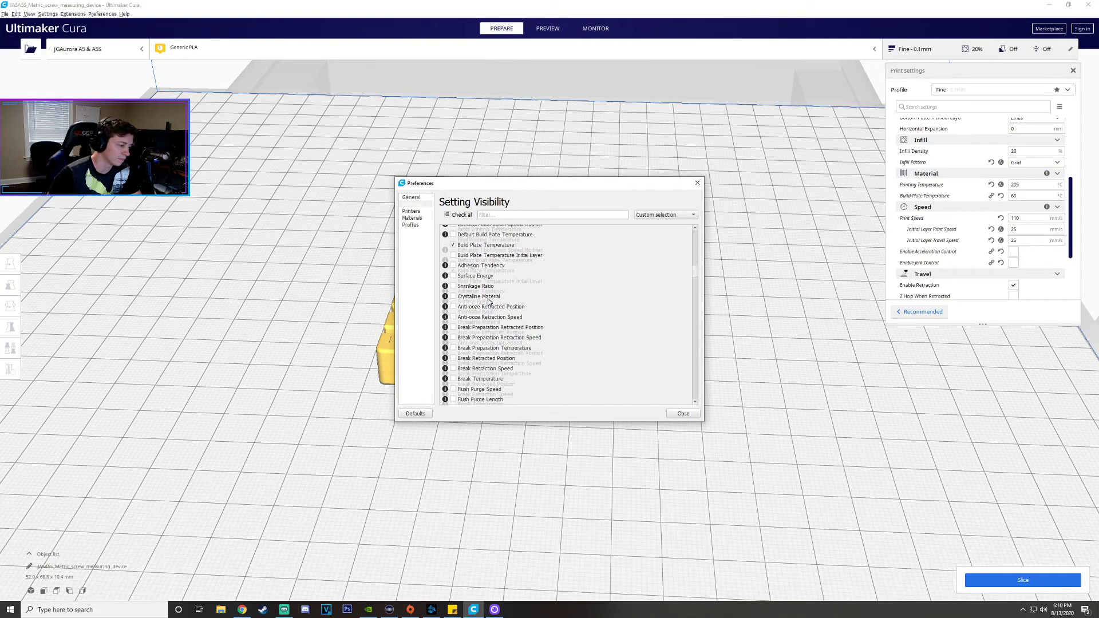
click(697, 182)
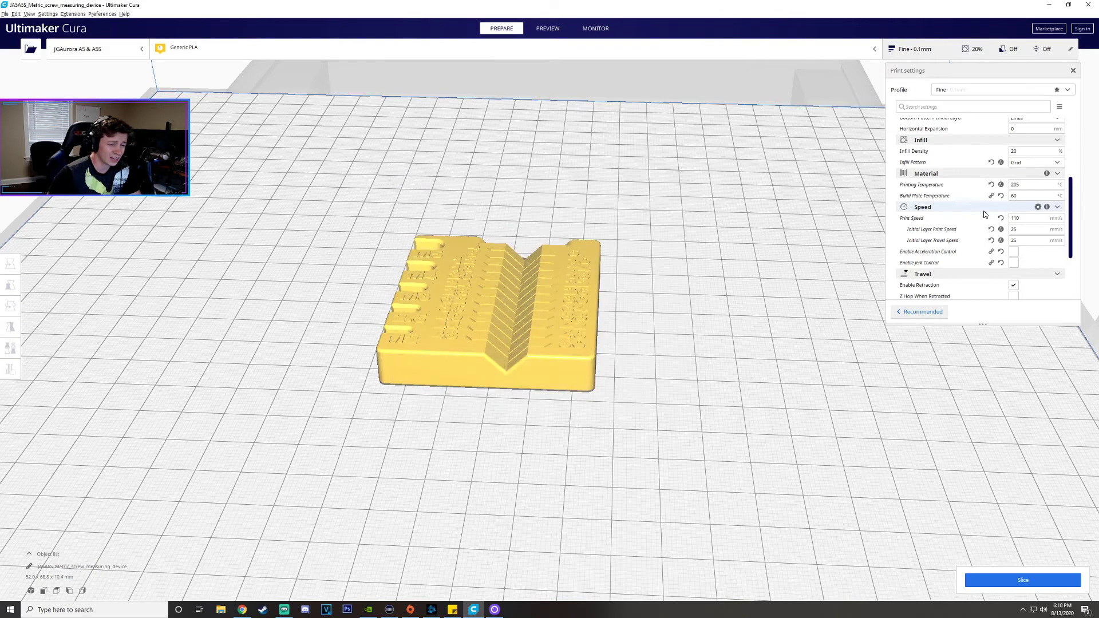
scroll(984, 209, up, 5)
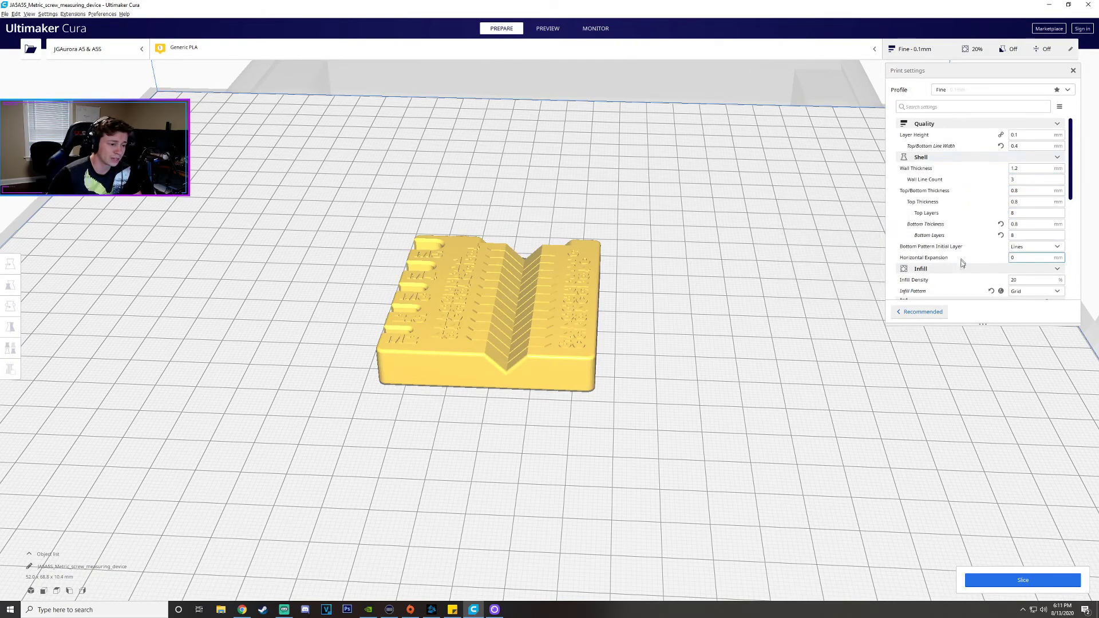
scroll(953, 217, down, 5)
scroll(956, 243, down, 1)
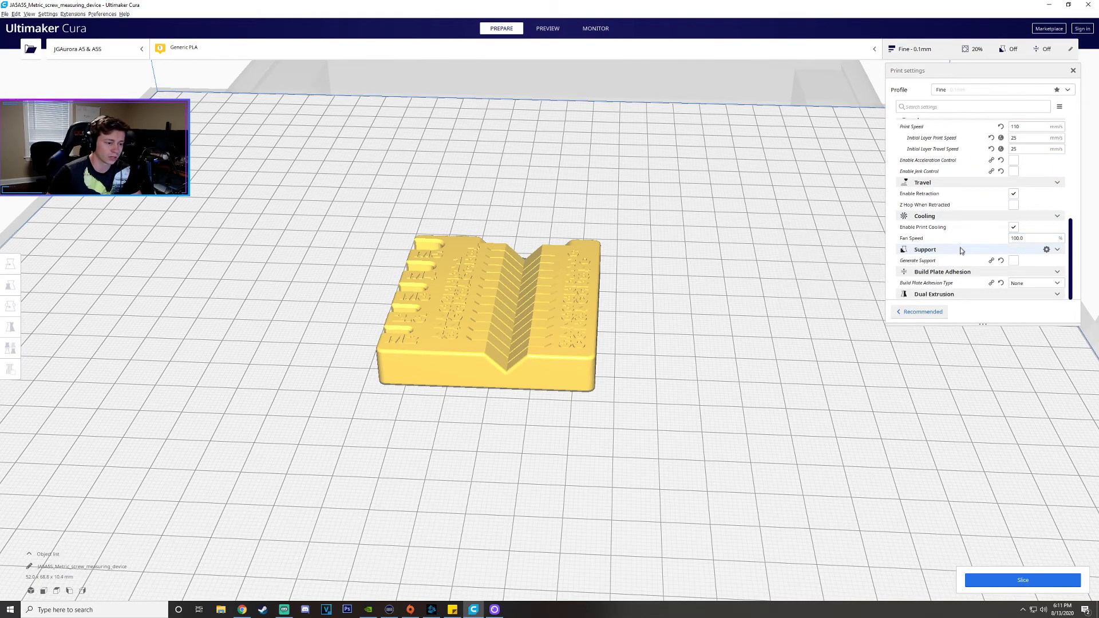
scroll(959, 249, up, 3)
scroll(960, 250, down, 3)
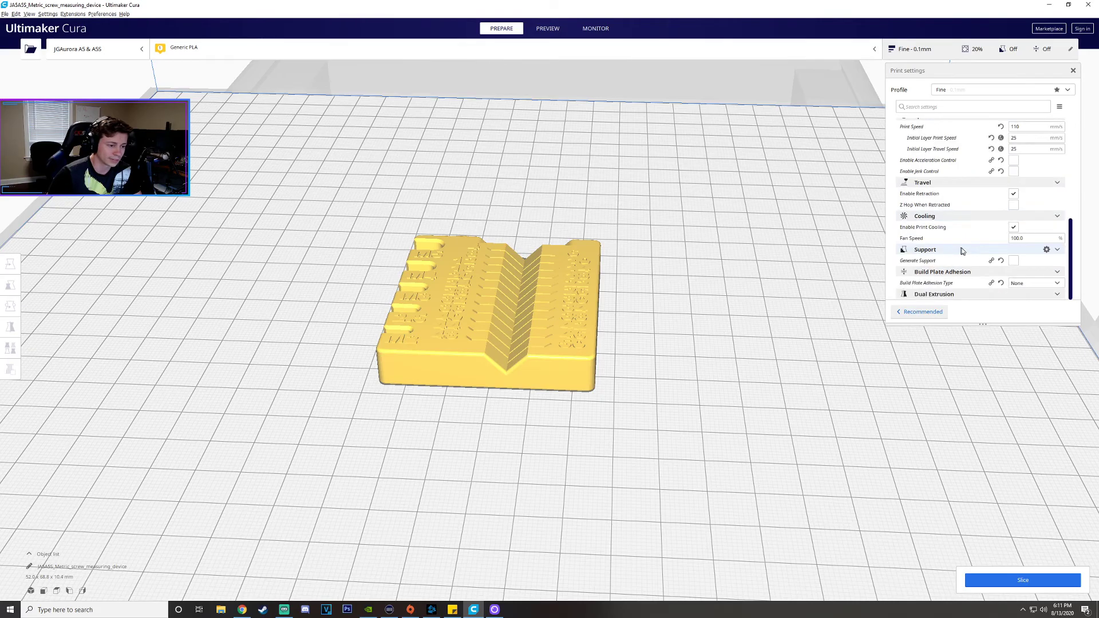
- Enable Generate Support, then orbit and zoom around the model to inspect it
click(1013, 261)
scroll(999, 252, down, 2)
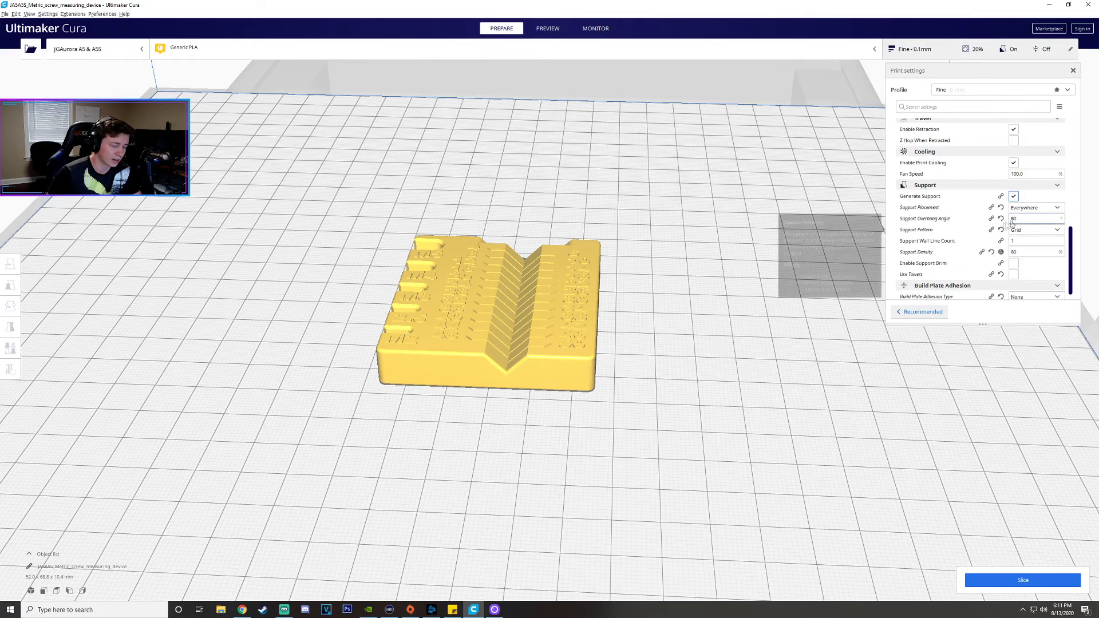
right_drag(466, 319, 240, 311)
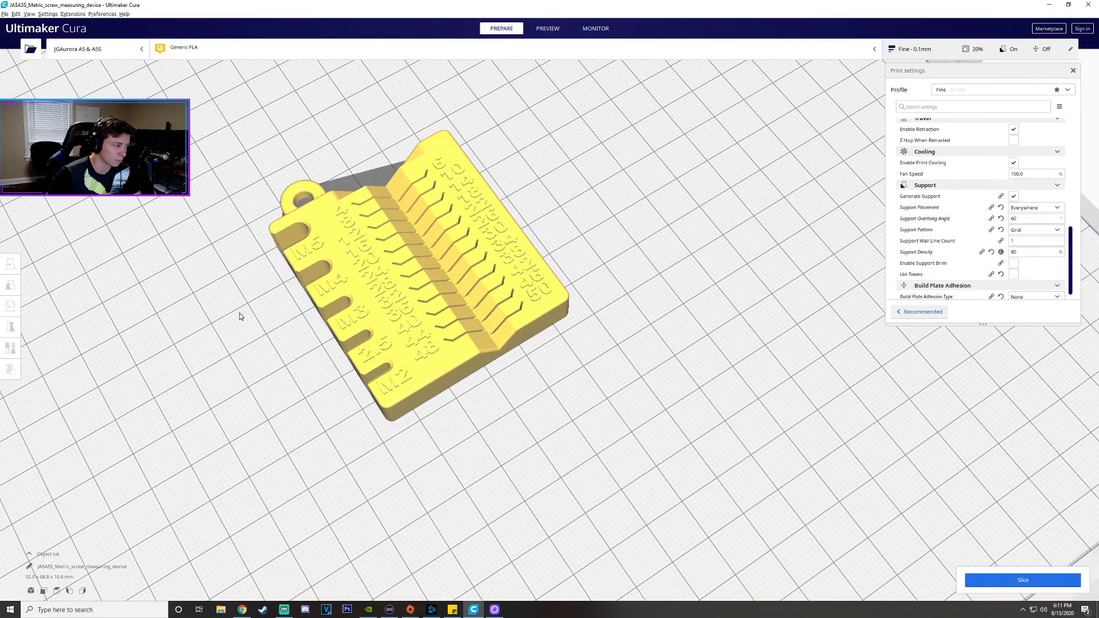
scroll(355, 286, up, 4)
scroll(355, 286, down, 3)
right_drag(355, 287, 569, 294)
scroll(502, 231, up, 3)
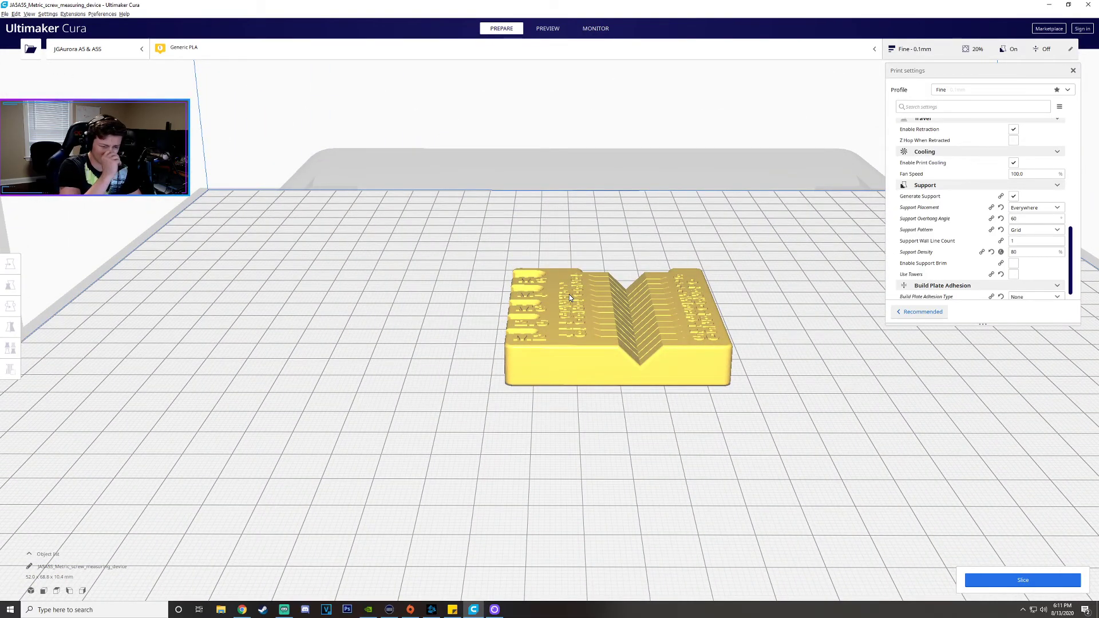
right_drag(568, 294, 634, 365)
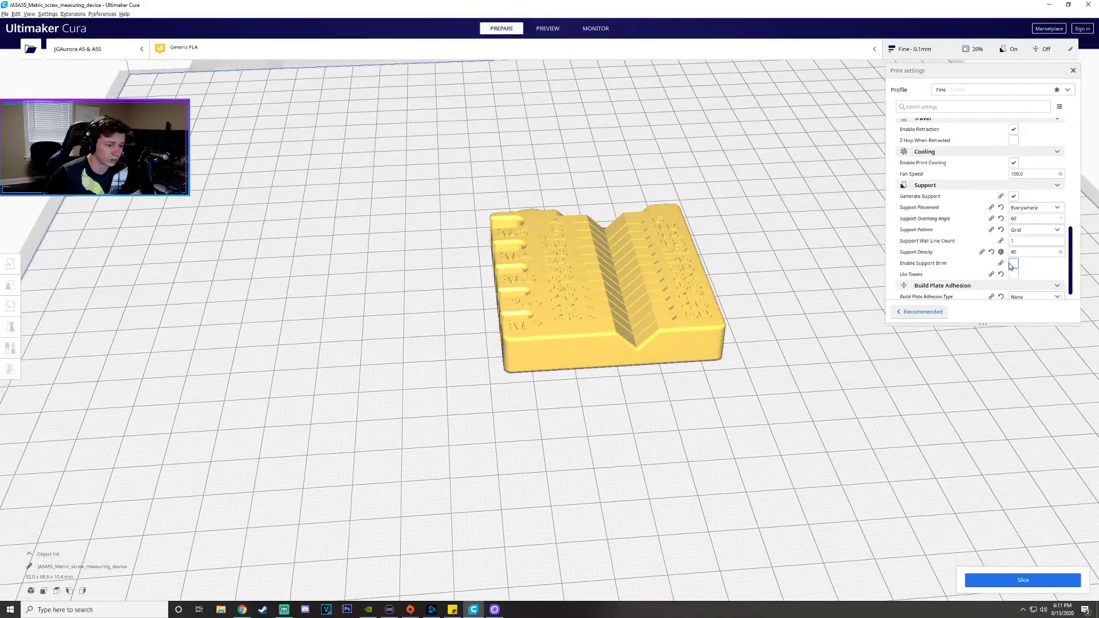
scroll(1017, 249, down, 1)
scroll(1017, 249, up, 10)
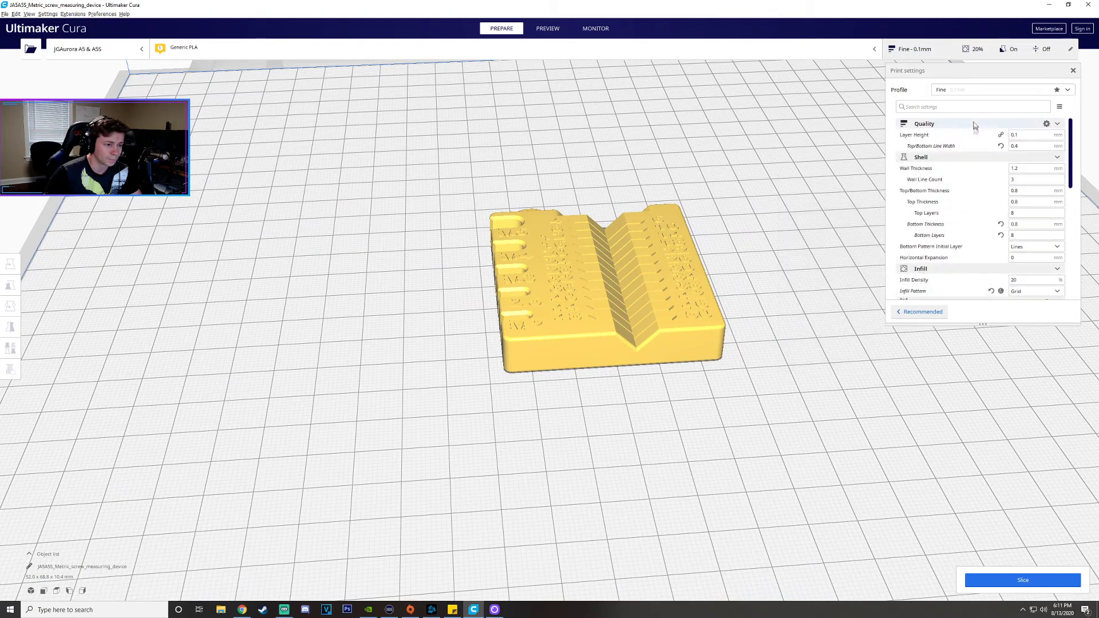
click(981, 90)
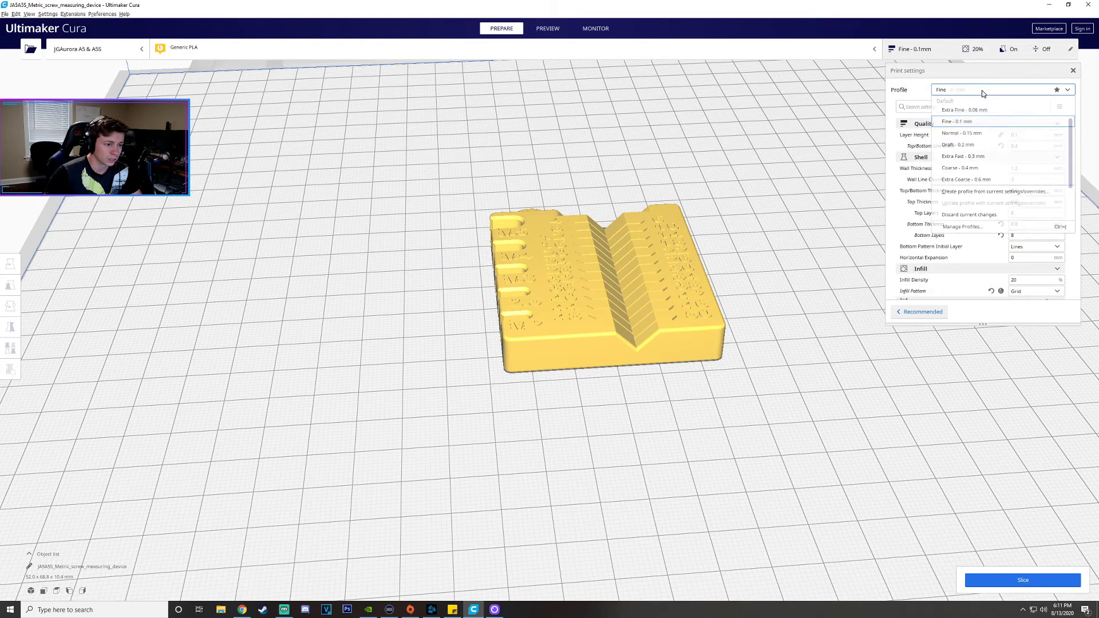
- Switch to the Fine - 0.1mm profile and keep the customized settings when prompted
click(963, 123)
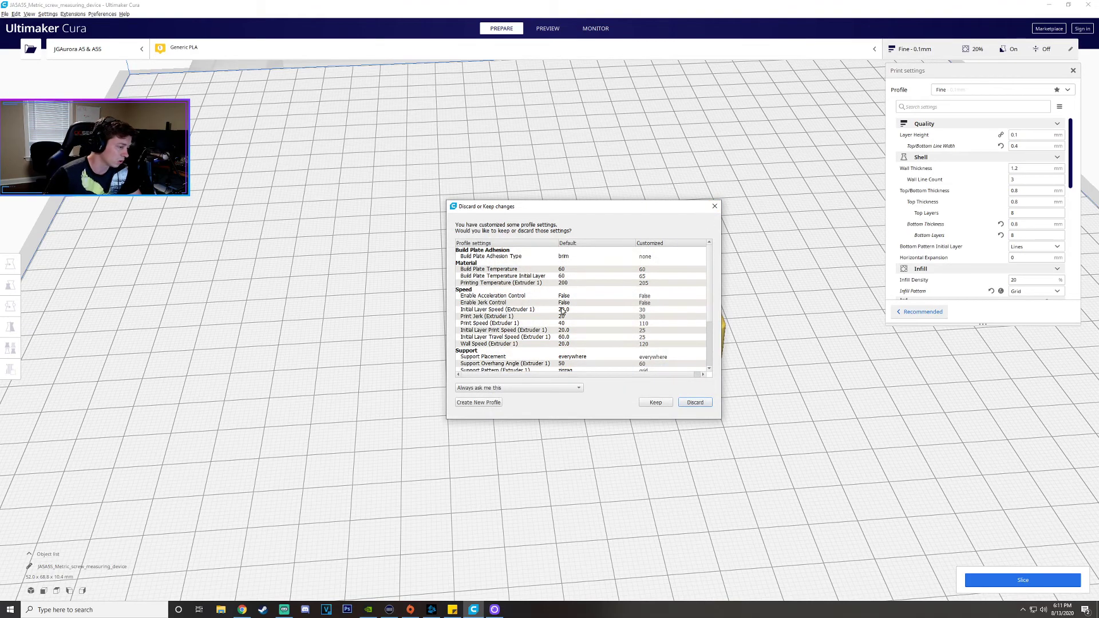
scroll(709, 321, down, 4)
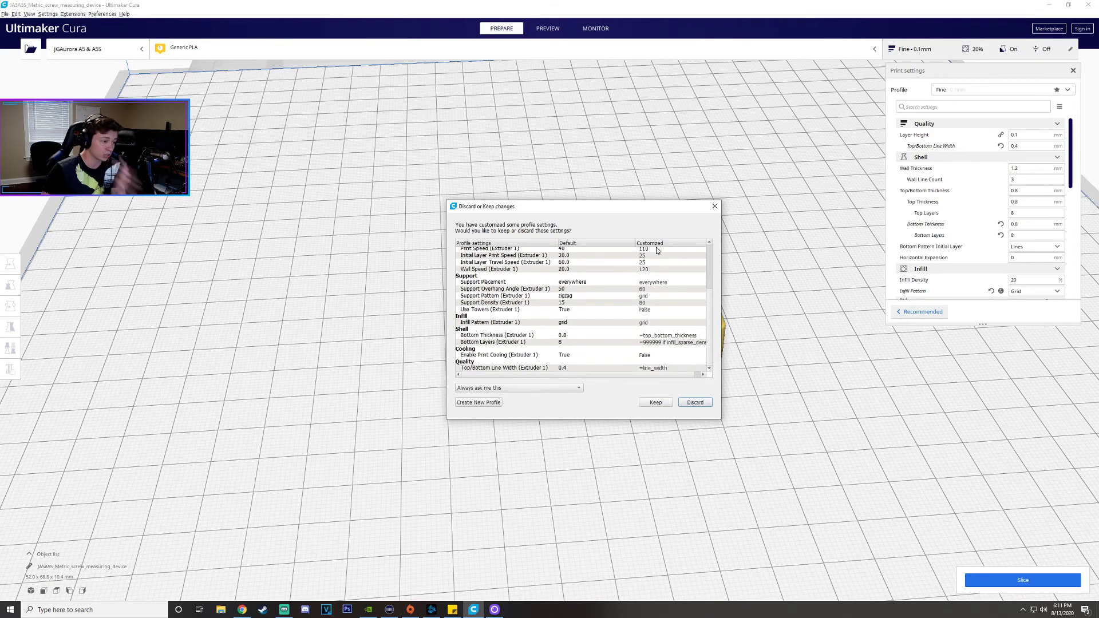
scroll(598, 305, up, 3)
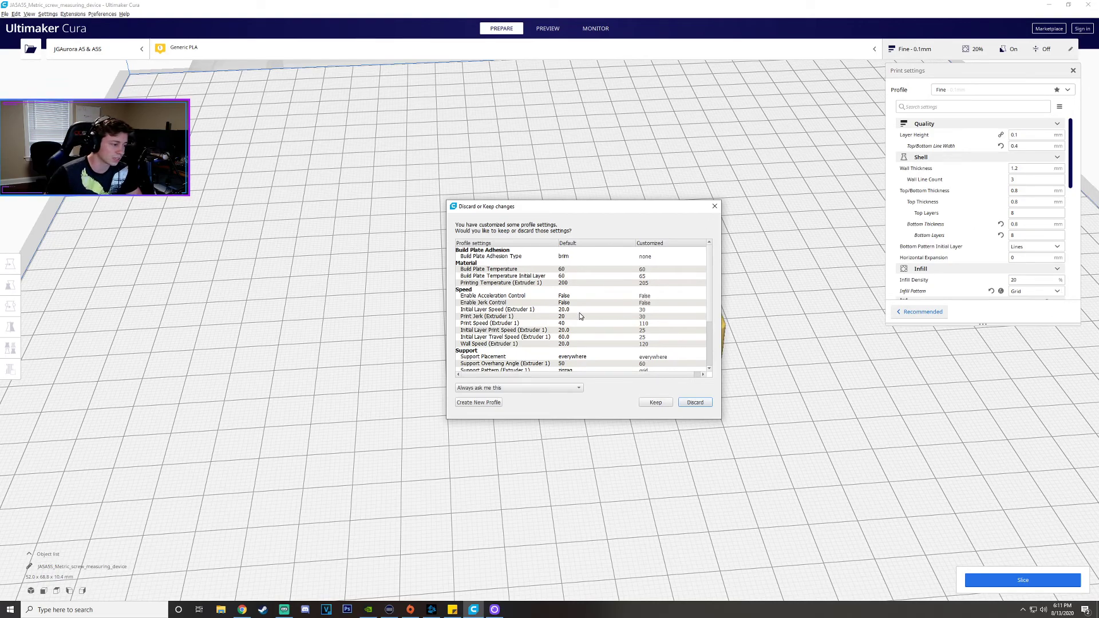
scroll(603, 310, down, 3)
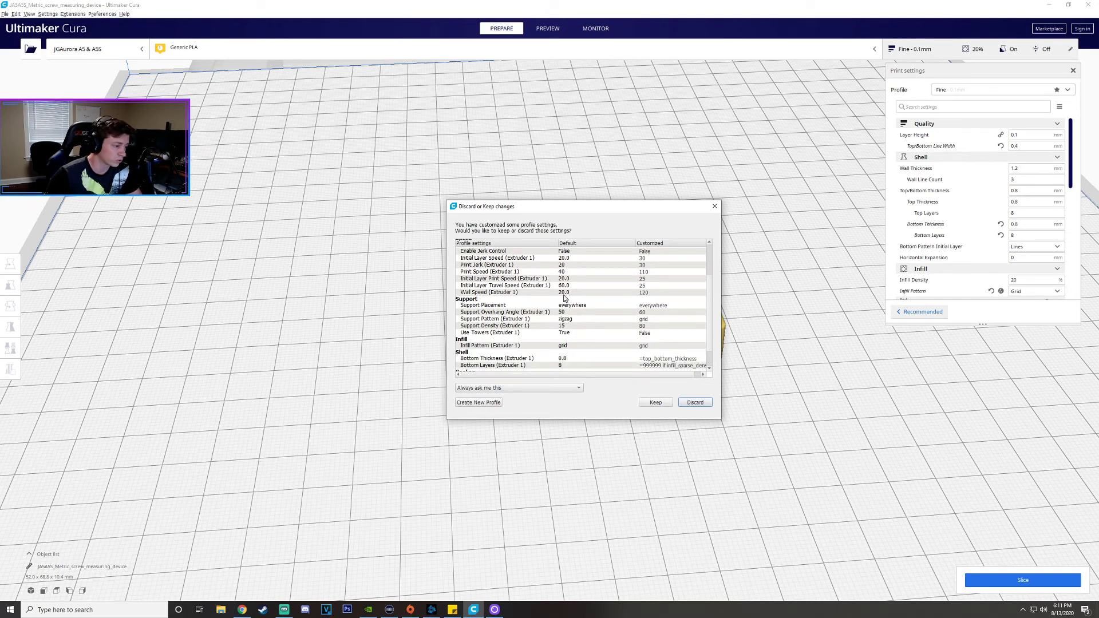
scroll(564, 298, down, 1)
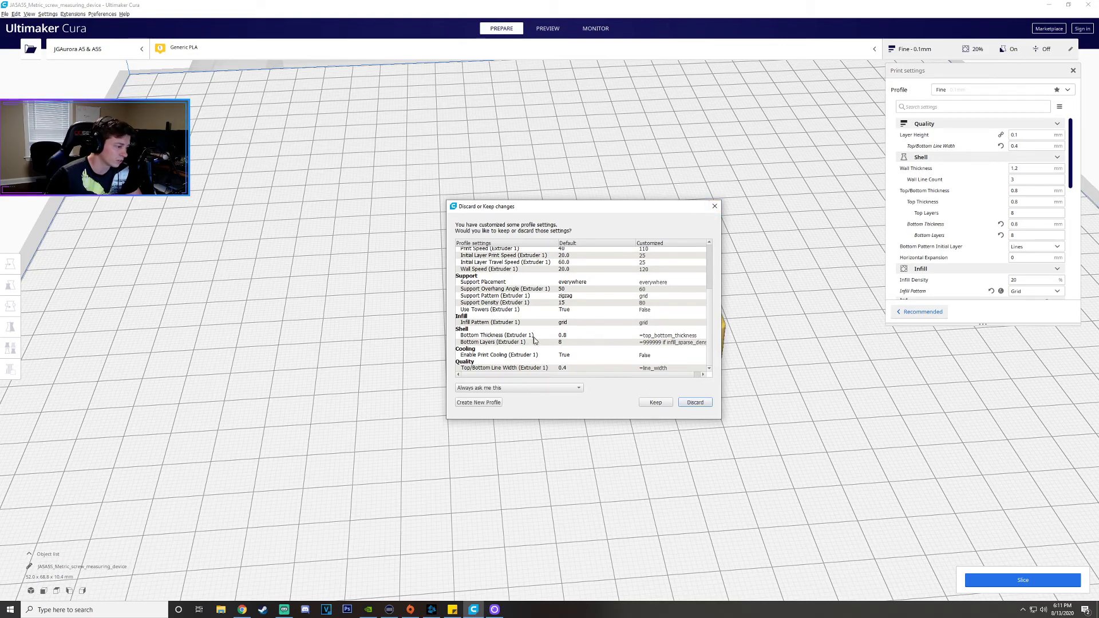
scroll(553, 342, up, 4)
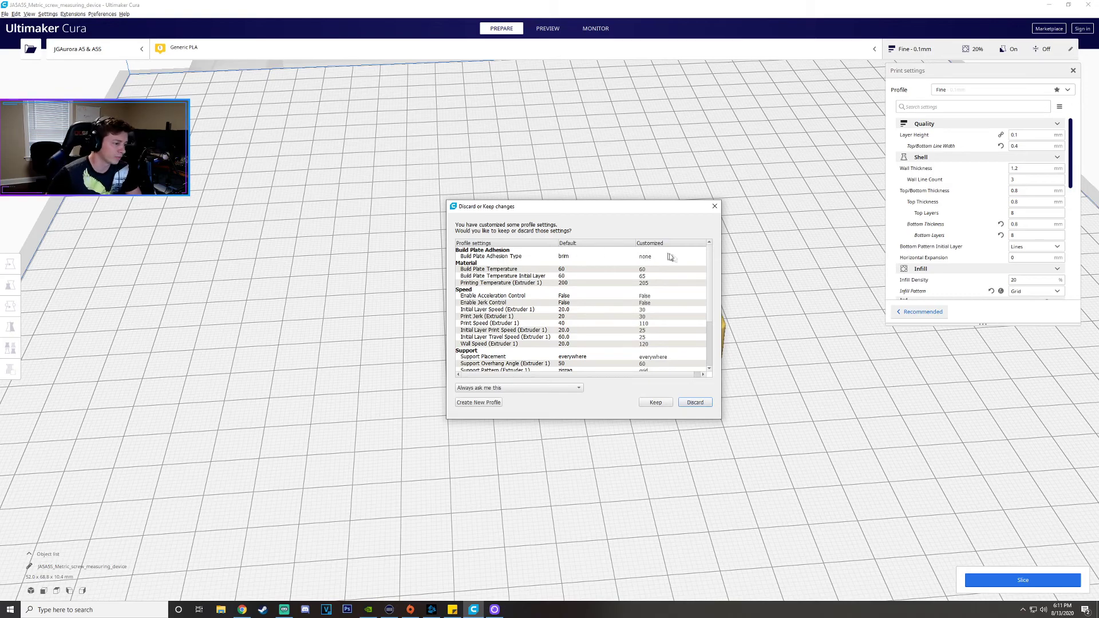
click(714, 206)
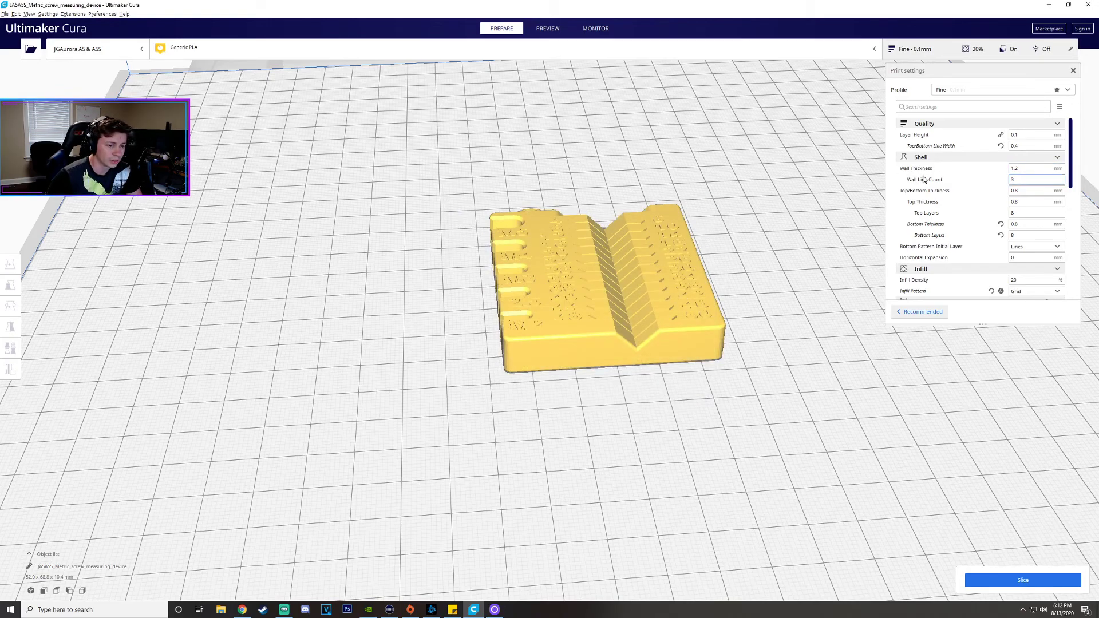
- Review the Layer Height setting, then switch to Preview to see the sliced model
click(1021, 135)
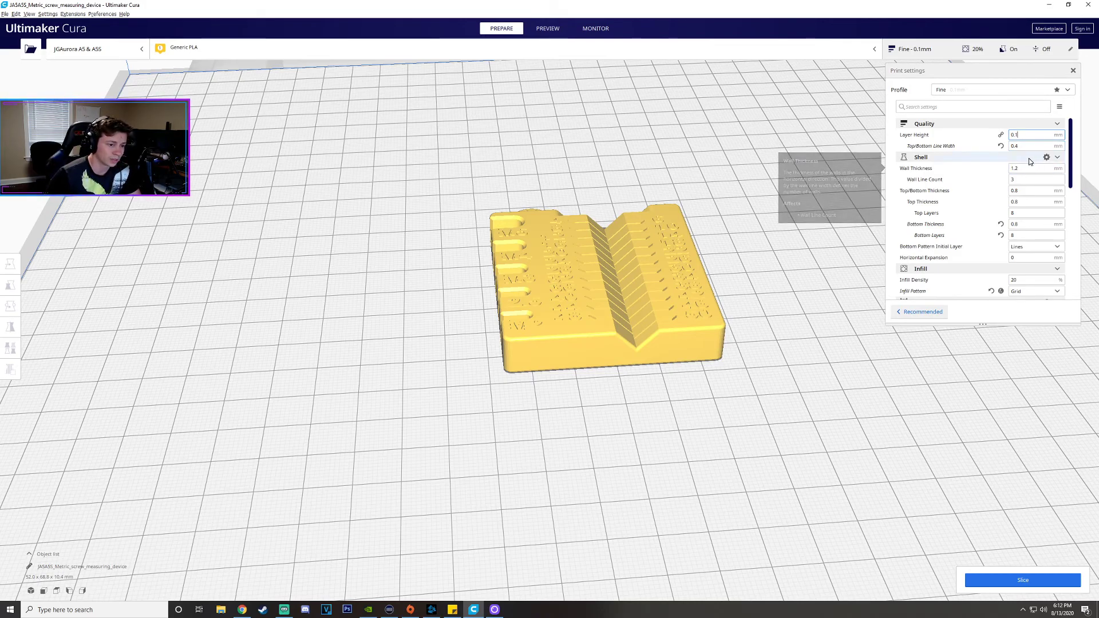
scroll(967, 220, down, 2)
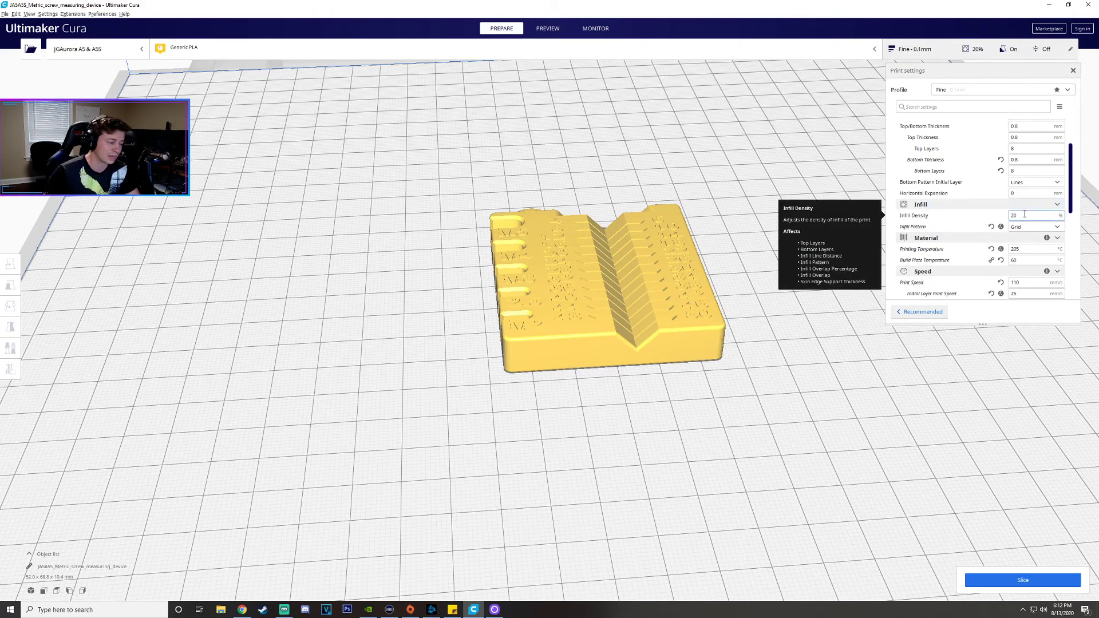
click(665, 274)
click(547, 28)
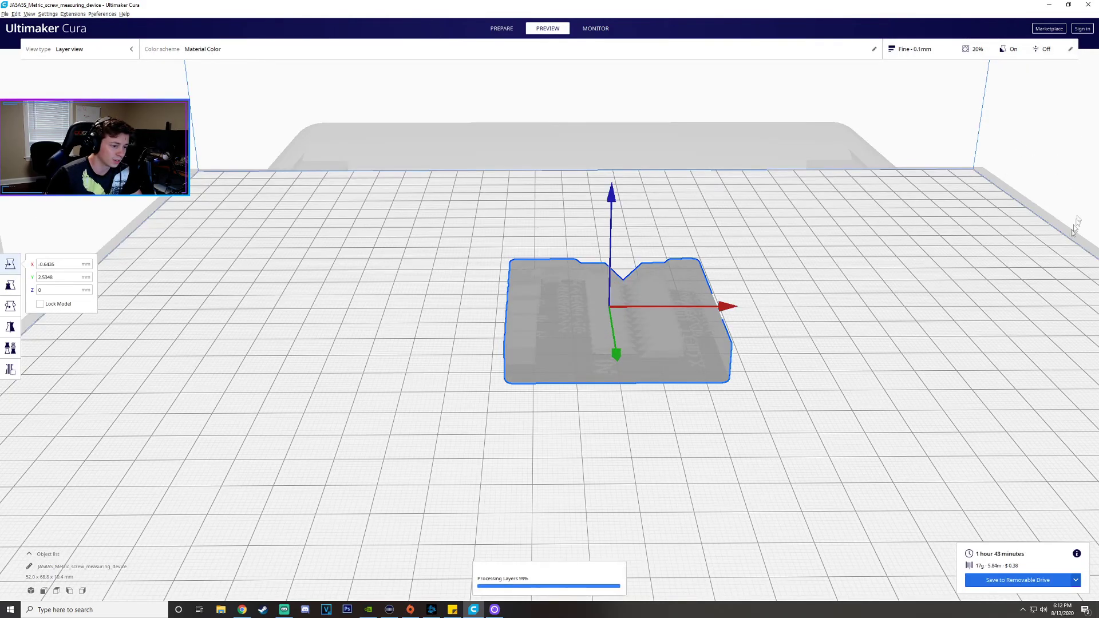
- Cut the layer preview down to layer 22 to expose the grid infill
drag(1085, 221, 1082, 350)
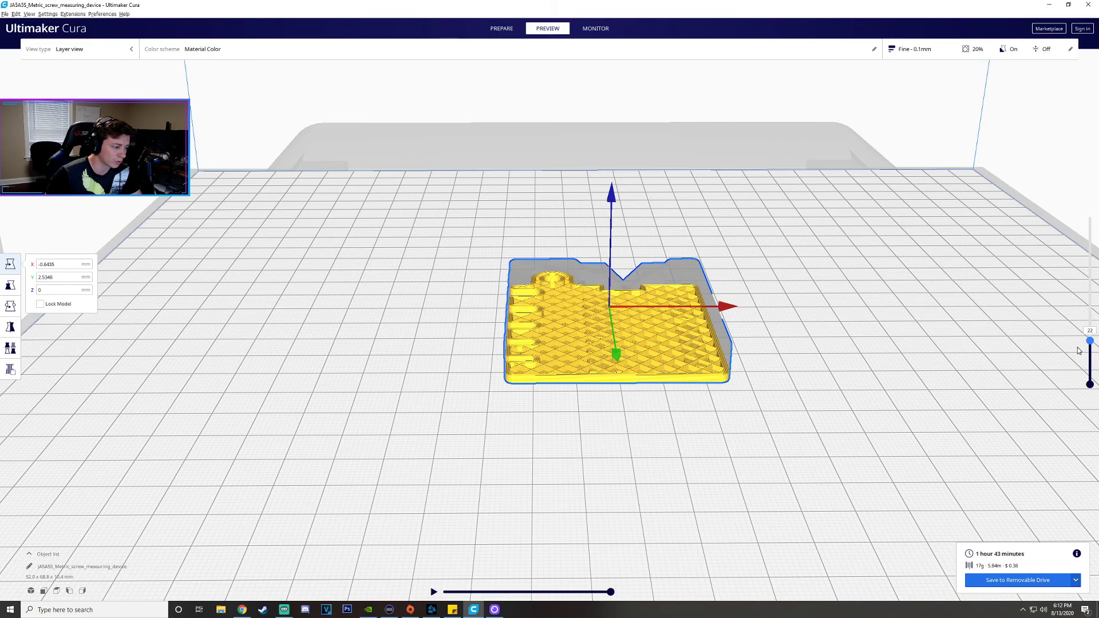
right_drag(639, 246, 638, 295)
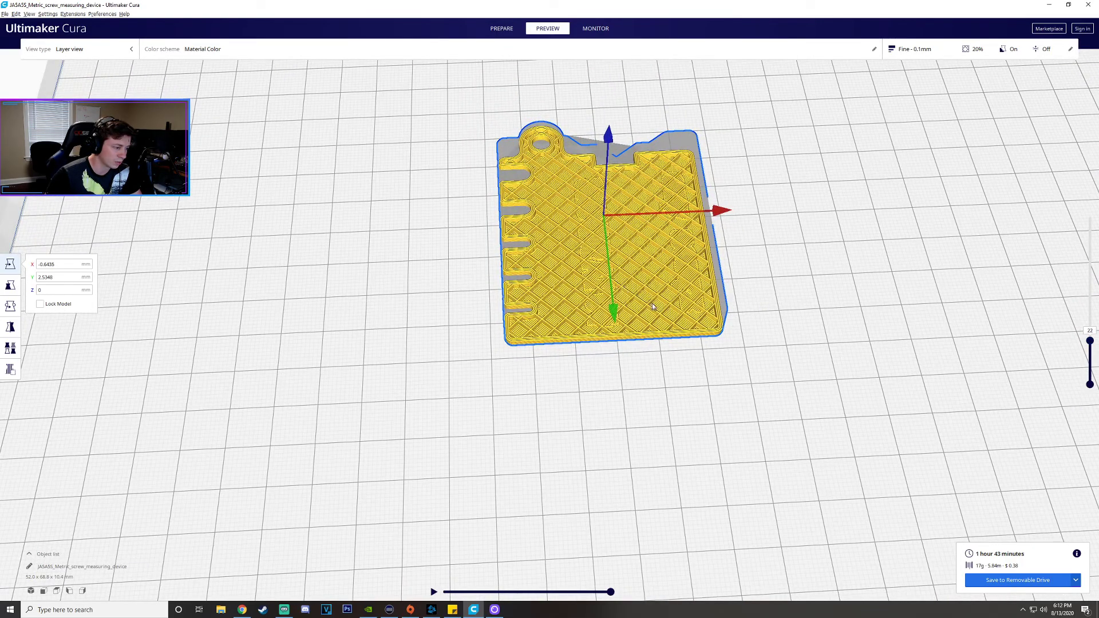
click(1065, 49)
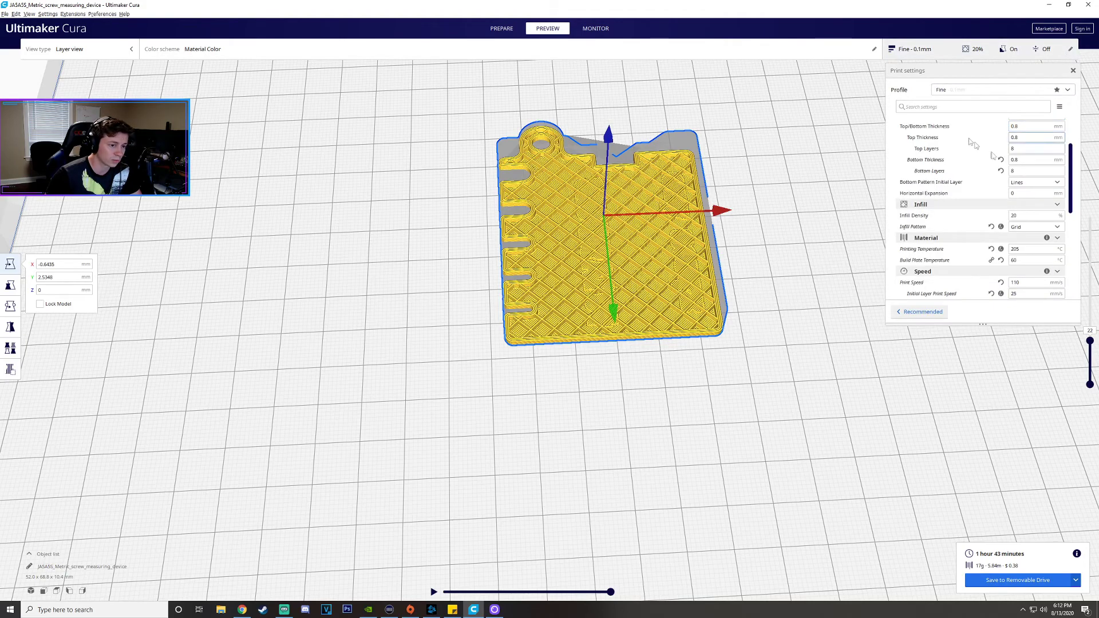
- Set Infill Density to 80% with the Grid pattern and slice the model
click(1028, 217)
key(BackSpace)
key(BackSpace)
text(1)
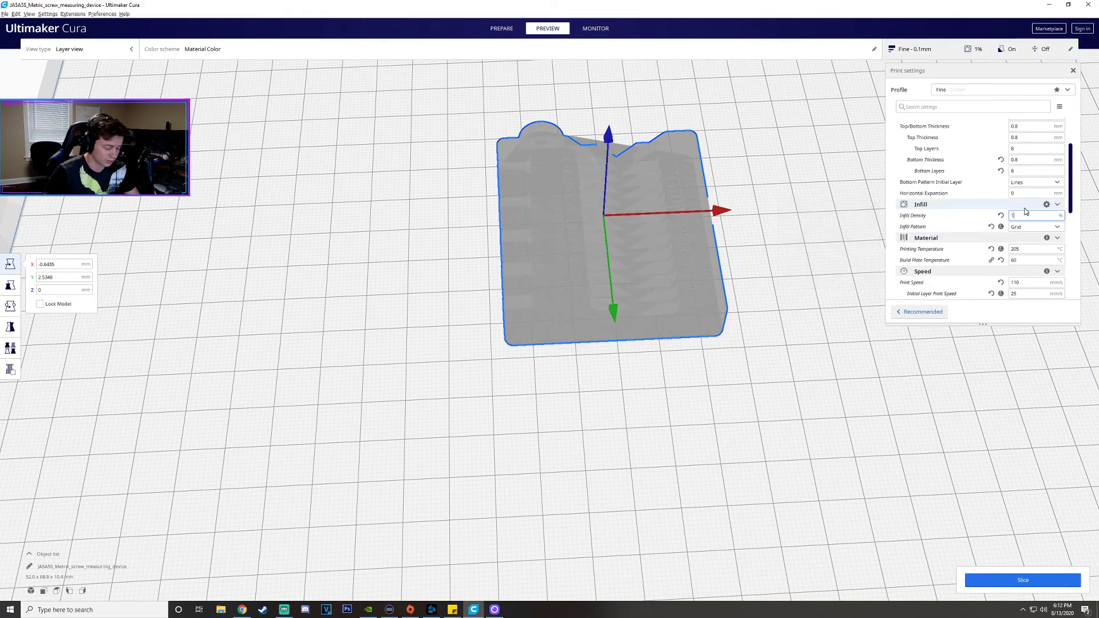
key(BackSpace)
text(80)
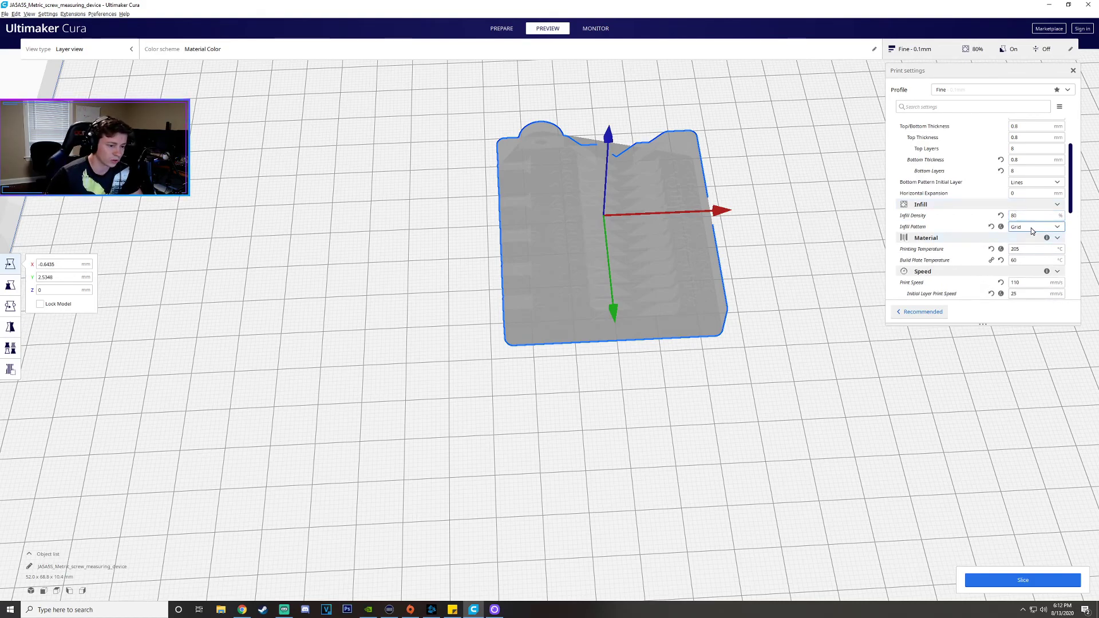
click(1033, 227)
click(1030, 245)
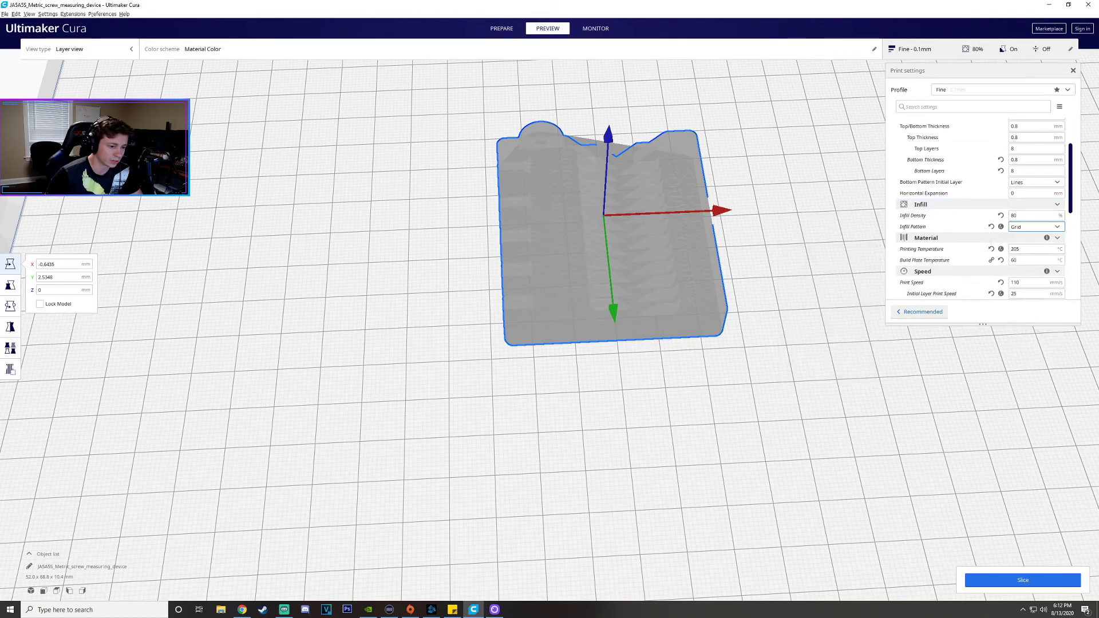
click(1034, 581)
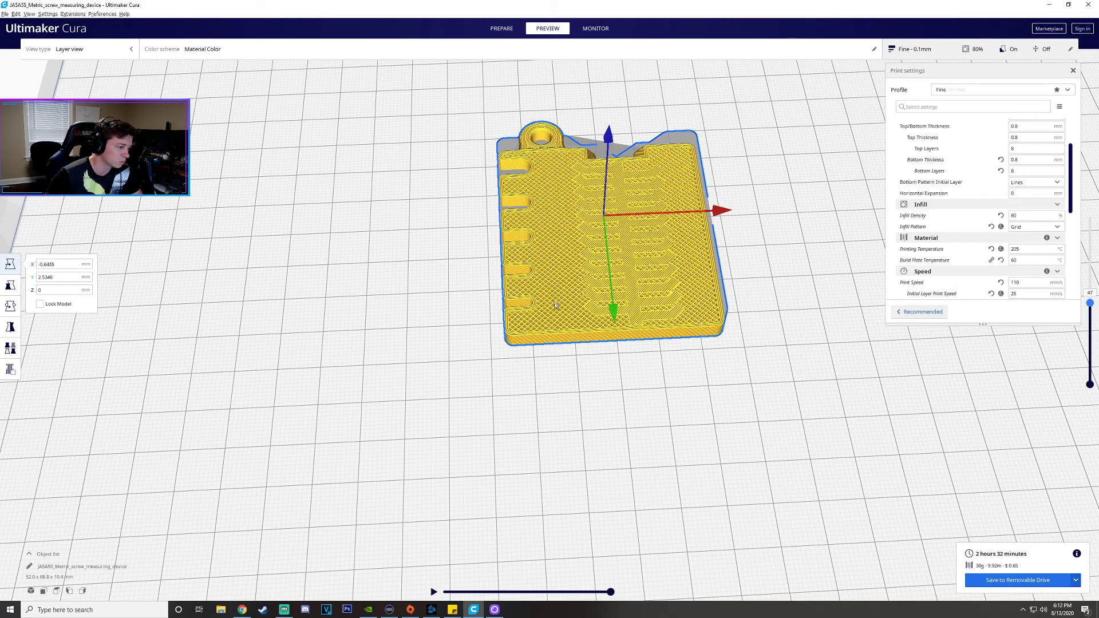
- Change the infill pattern to Lines and inspect a lower layer of it
click(1030, 228)
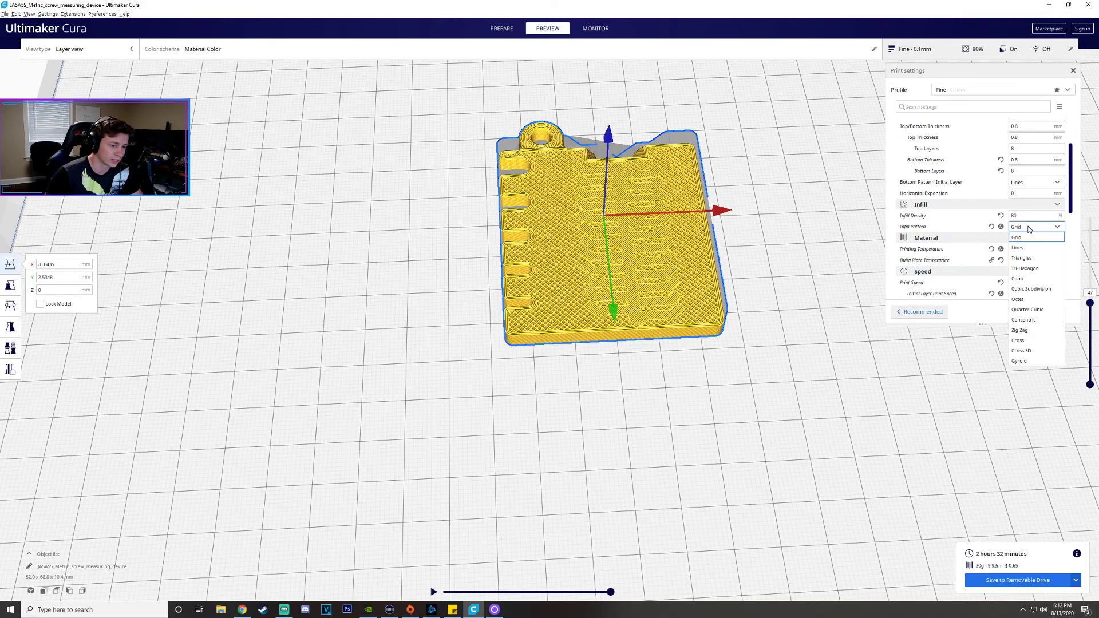
click(1018, 247)
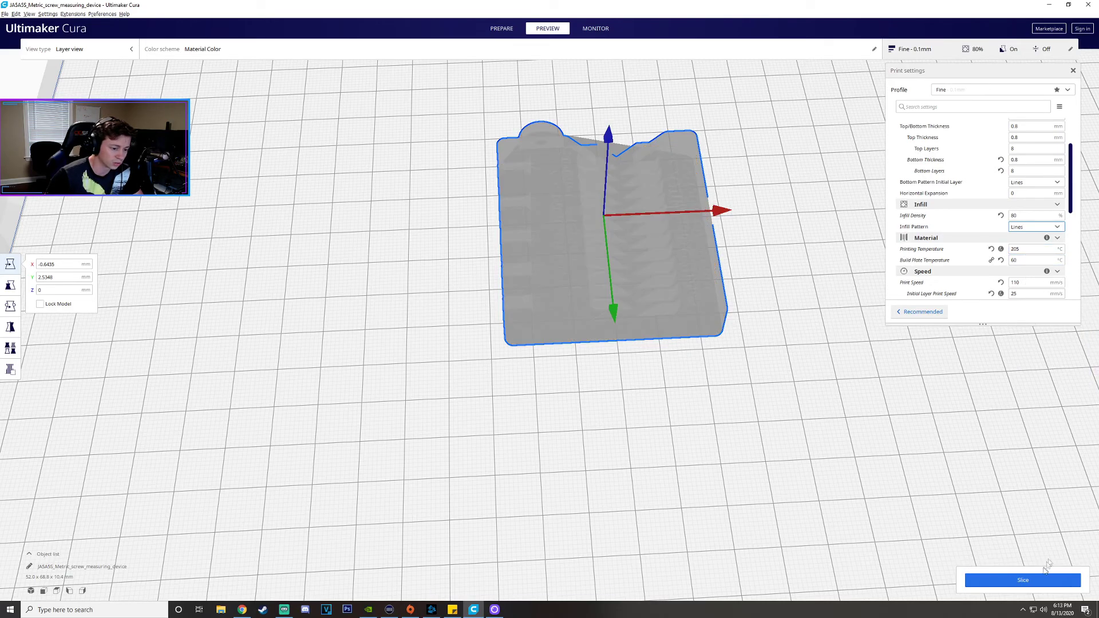
scroll(572, 283, up, 3)
scroll(573, 283, up, 1)
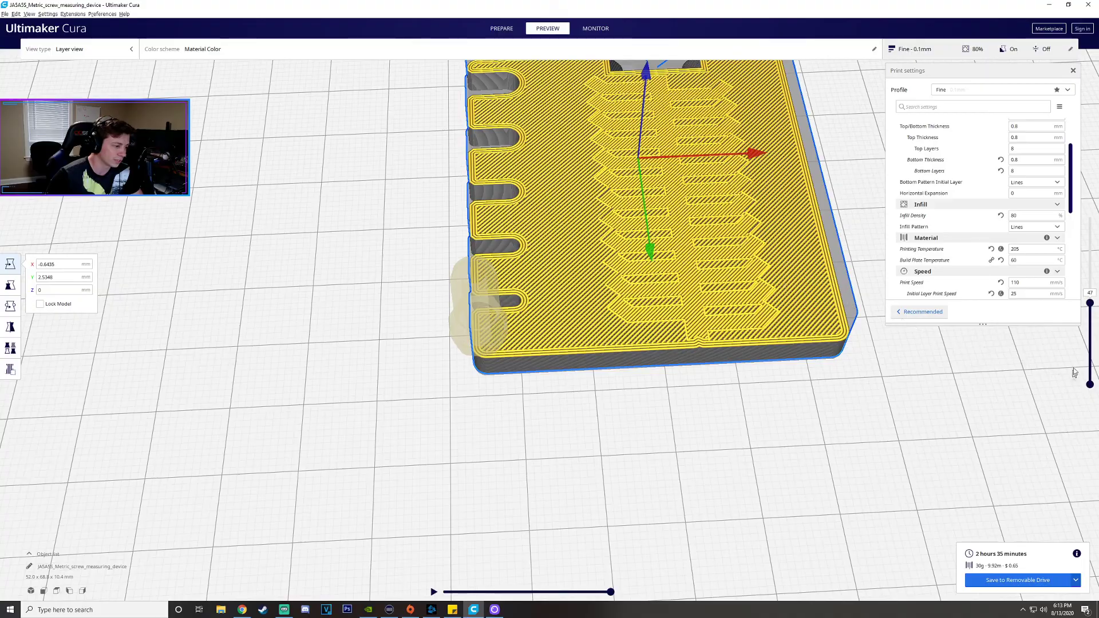
drag(1089, 303, 1084, 355)
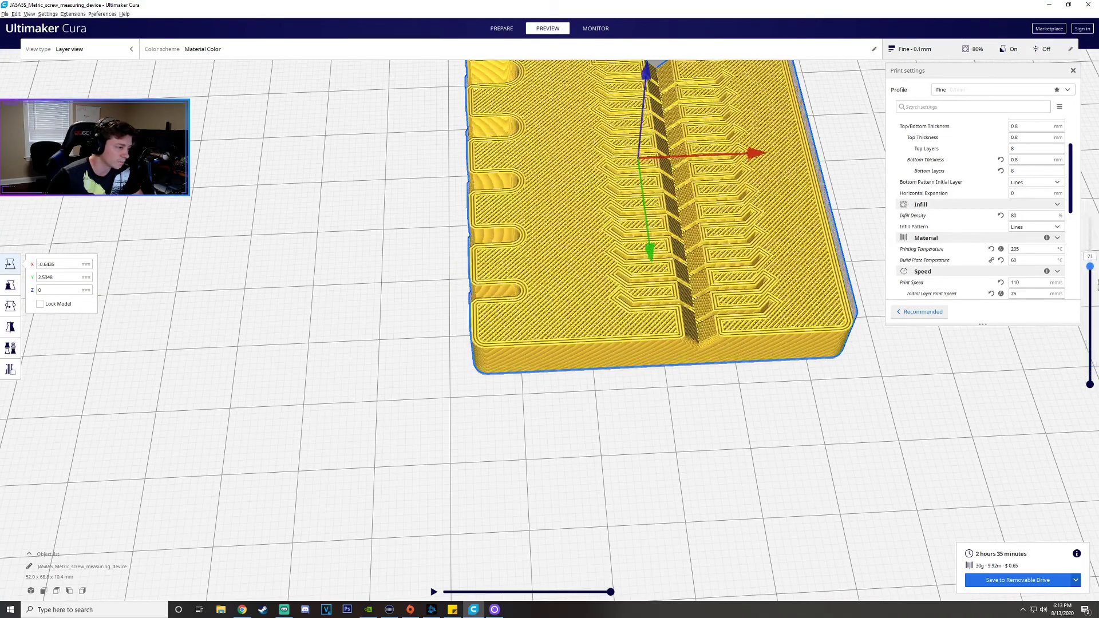
scroll(606, 261, down, 3)
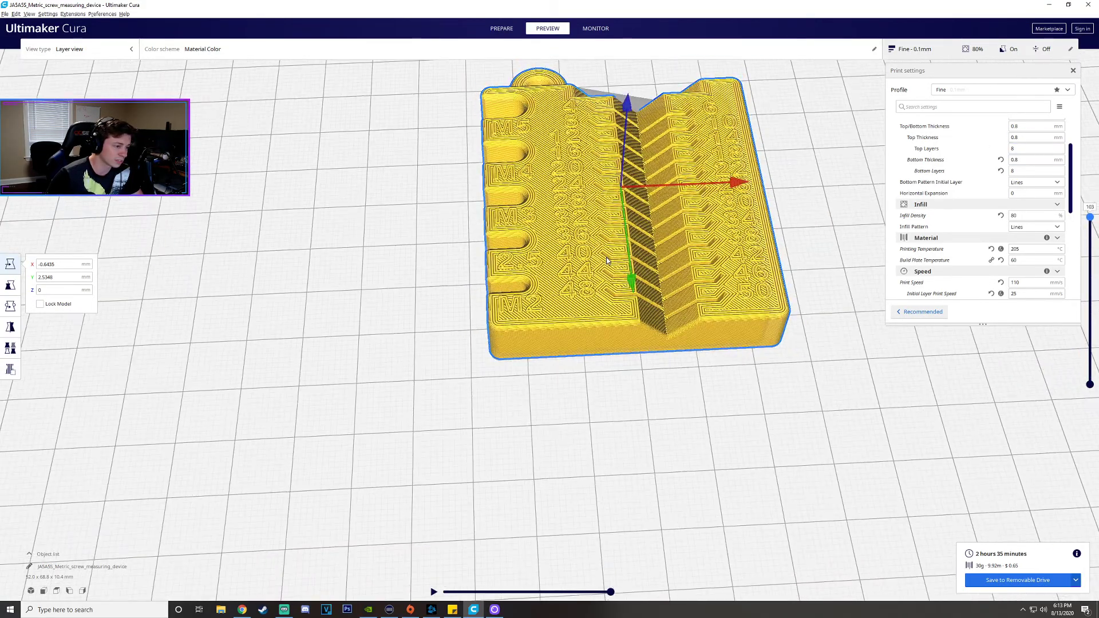
- Revert the infill to the Grid pattern at 20% density and re-slice
click(1030, 227)
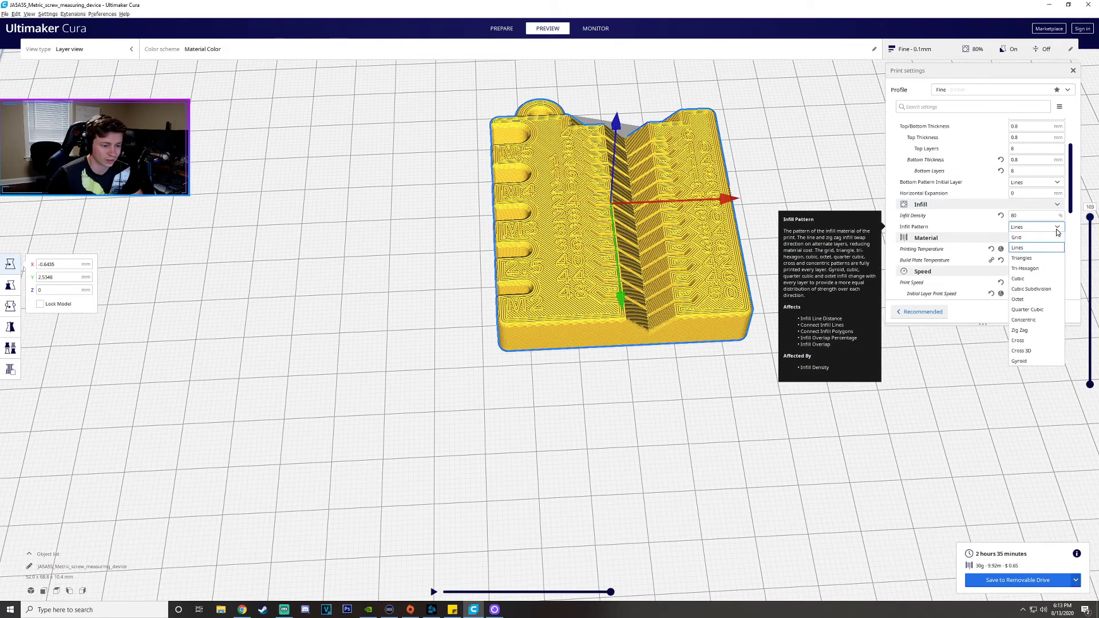
click(1016, 237)
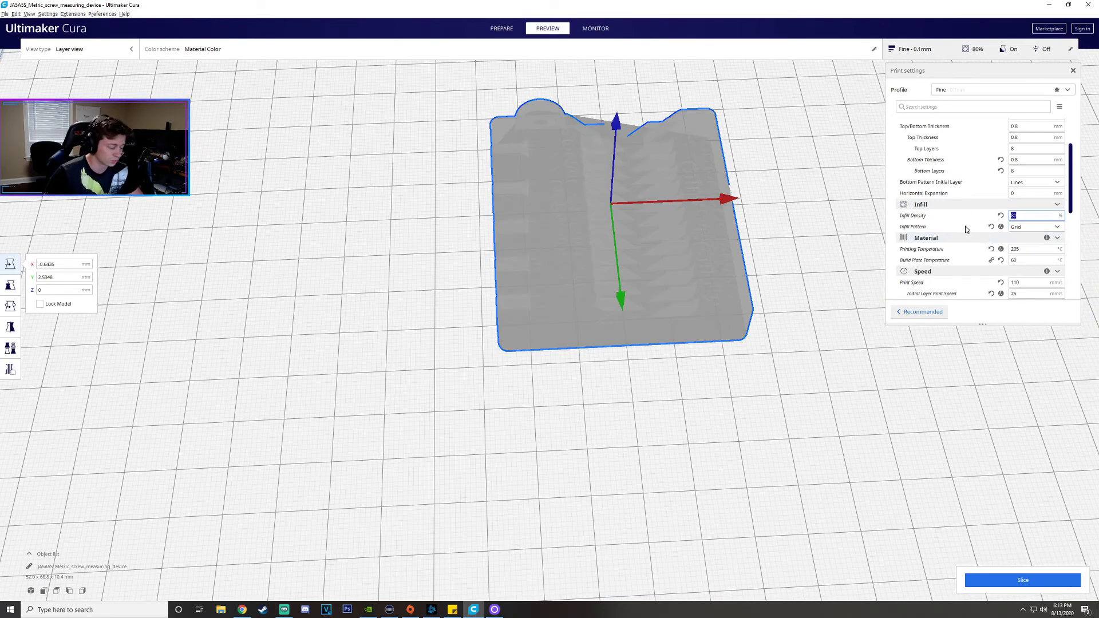
text(20)
click(1024, 579)
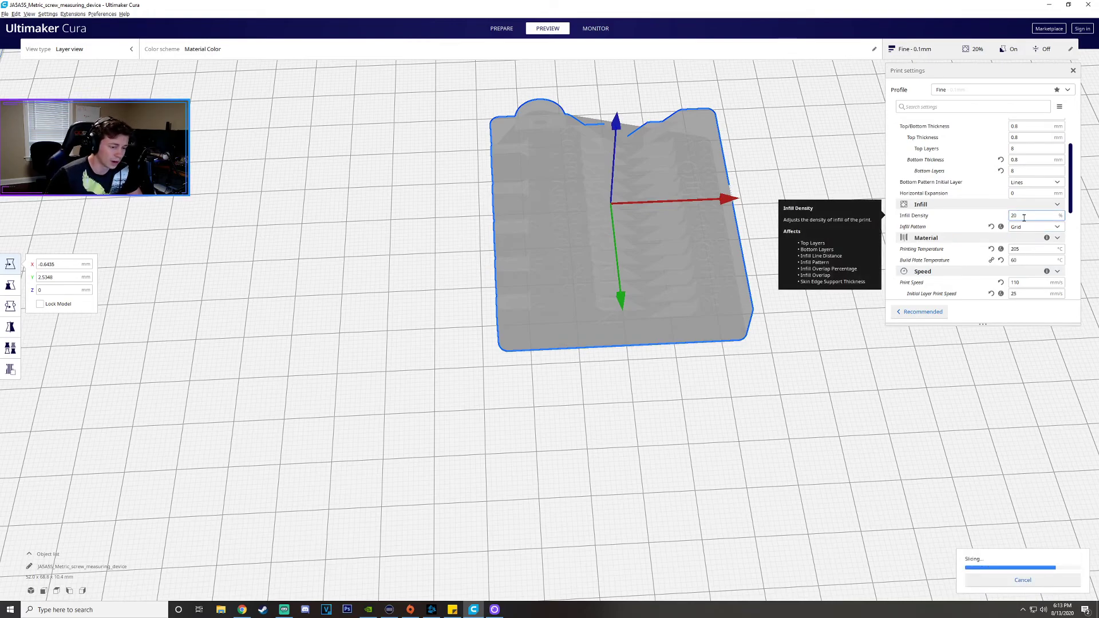
scroll(974, 239, down, 1)
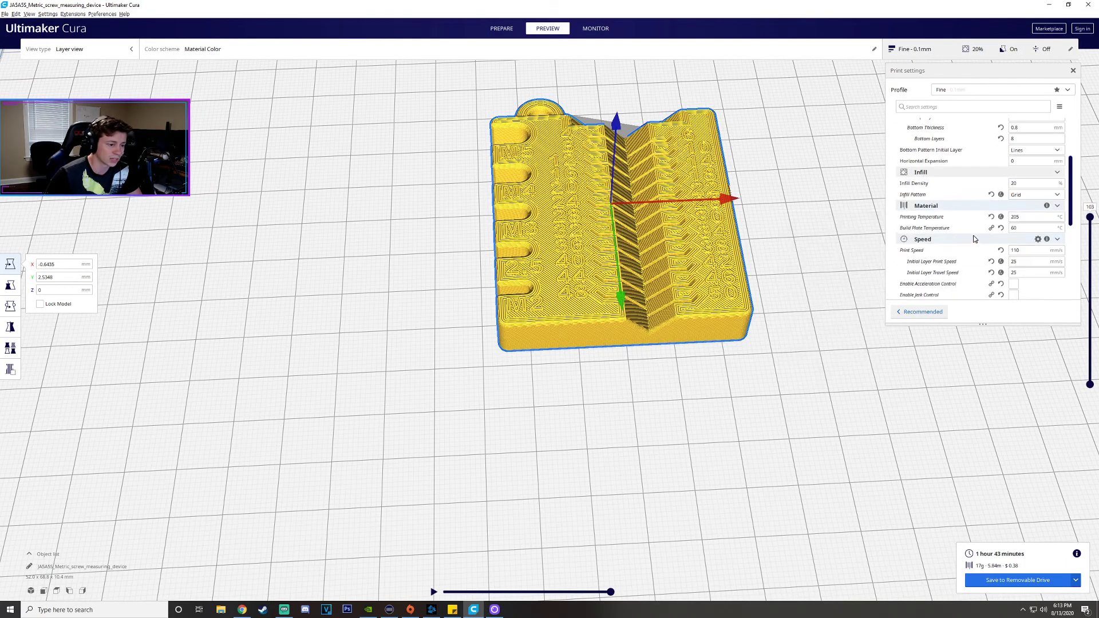
scroll(1022, 213, down, 1)
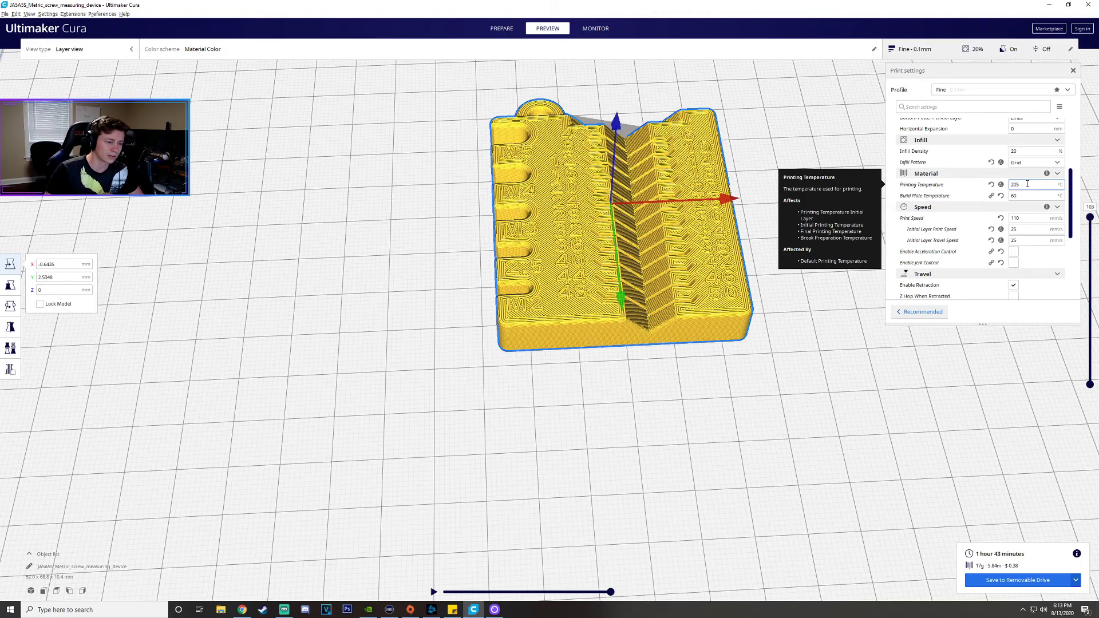
double_click(1033, 196)
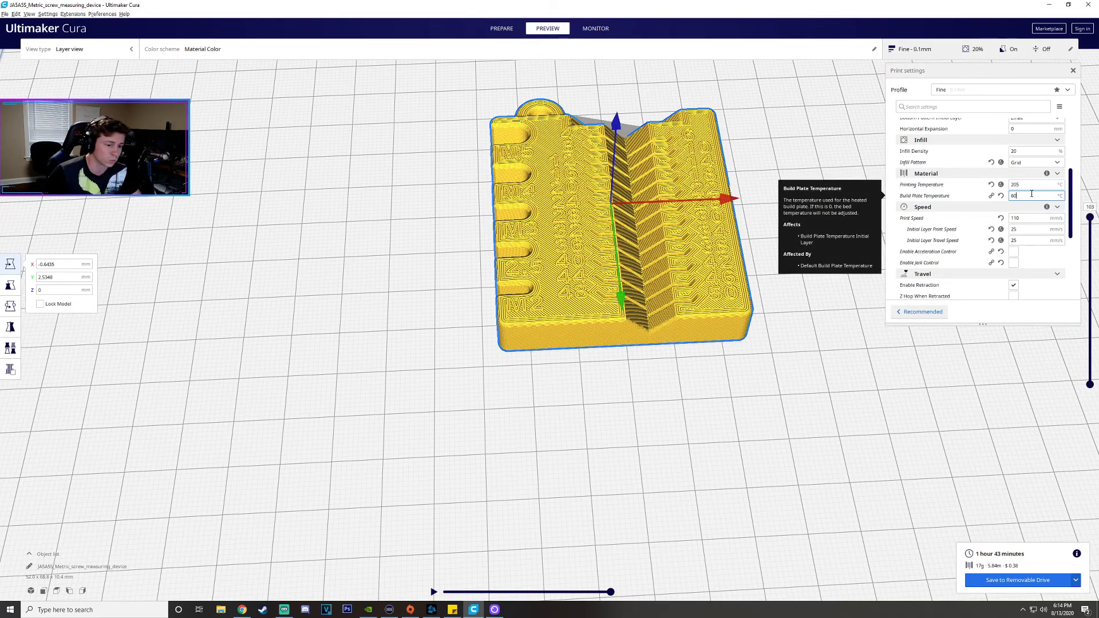
scroll(1027, 192, down, 1)
- Check the 110 mm/s Print Speed and cut the layer preview down to layer 1
click(1022, 186)
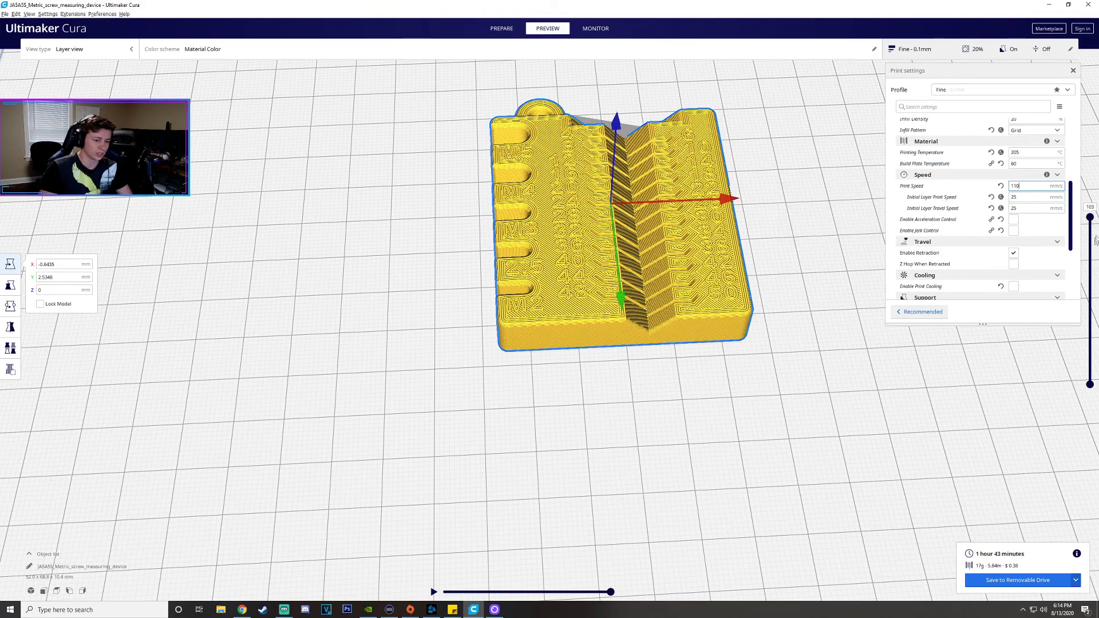
drag(1089, 219, 1090, 372)
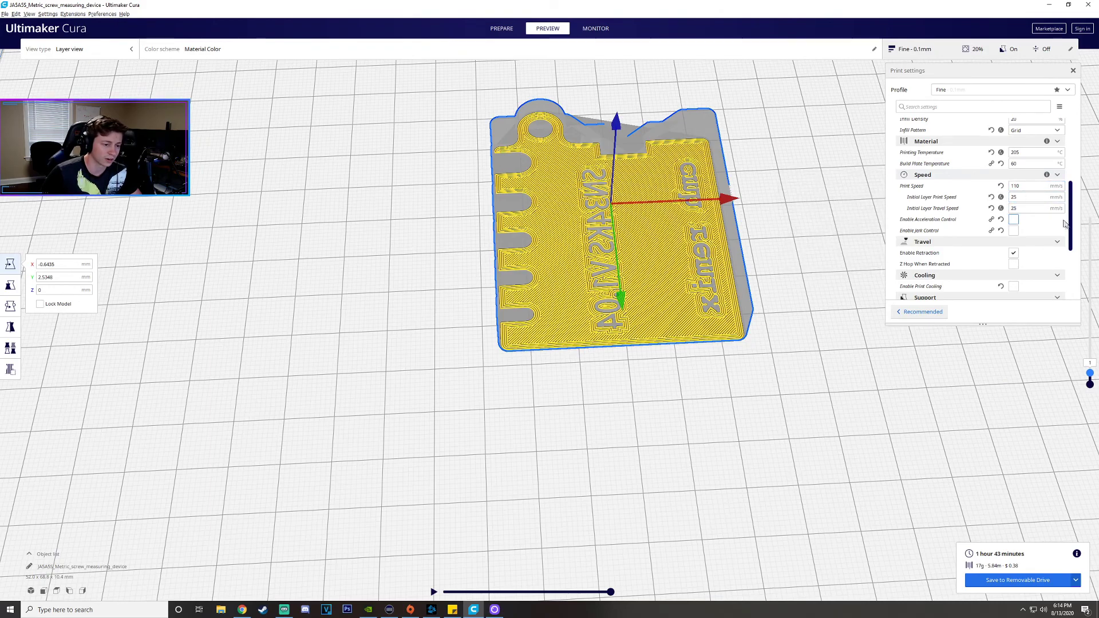
drag(1070, 229, 1069, 280)
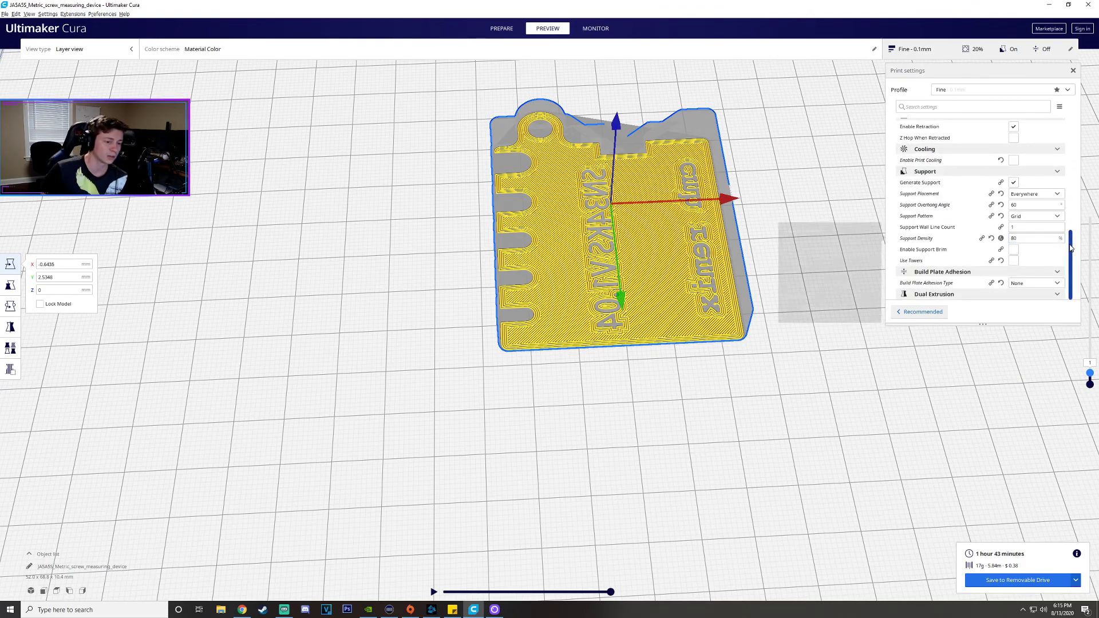
drag(1065, 241, 1077, 208)
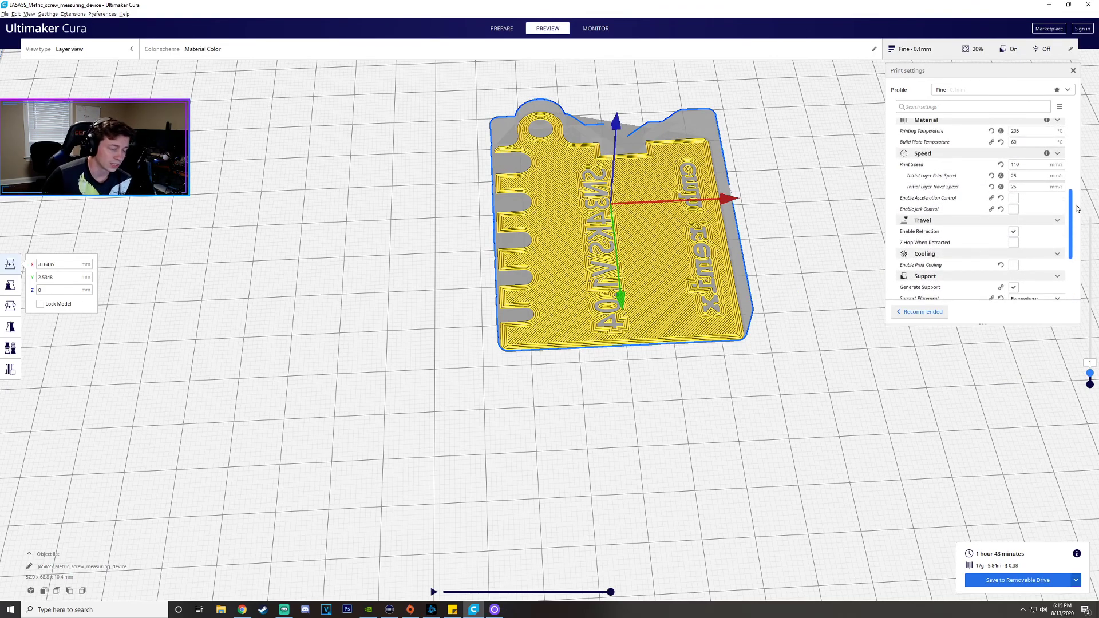
scroll(1077, 208, down, 1)
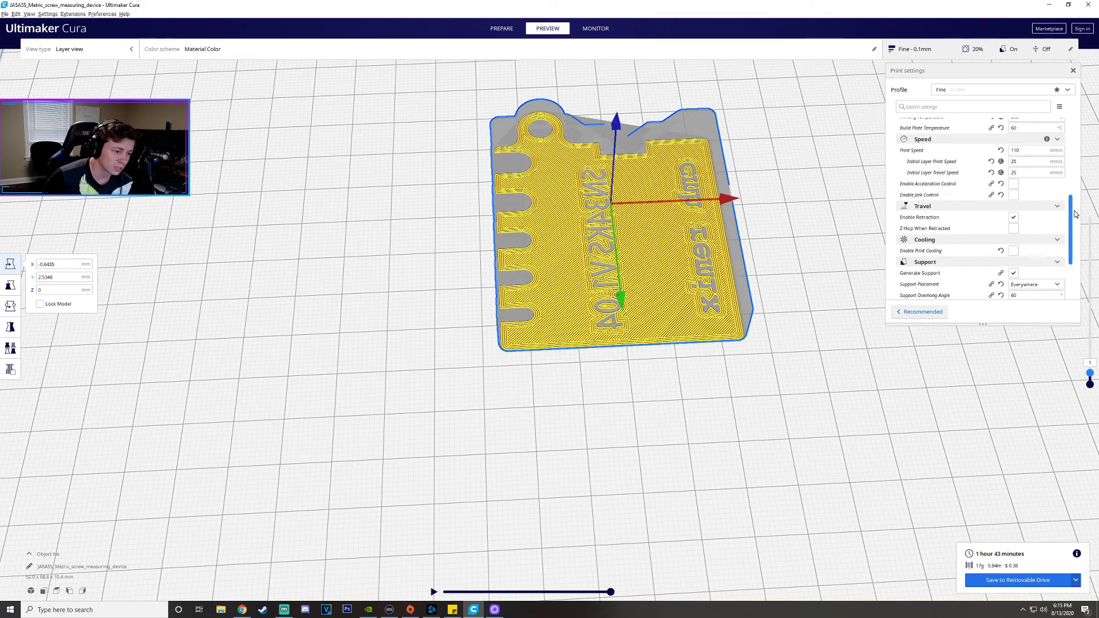
click(1014, 183)
click(1014, 183)
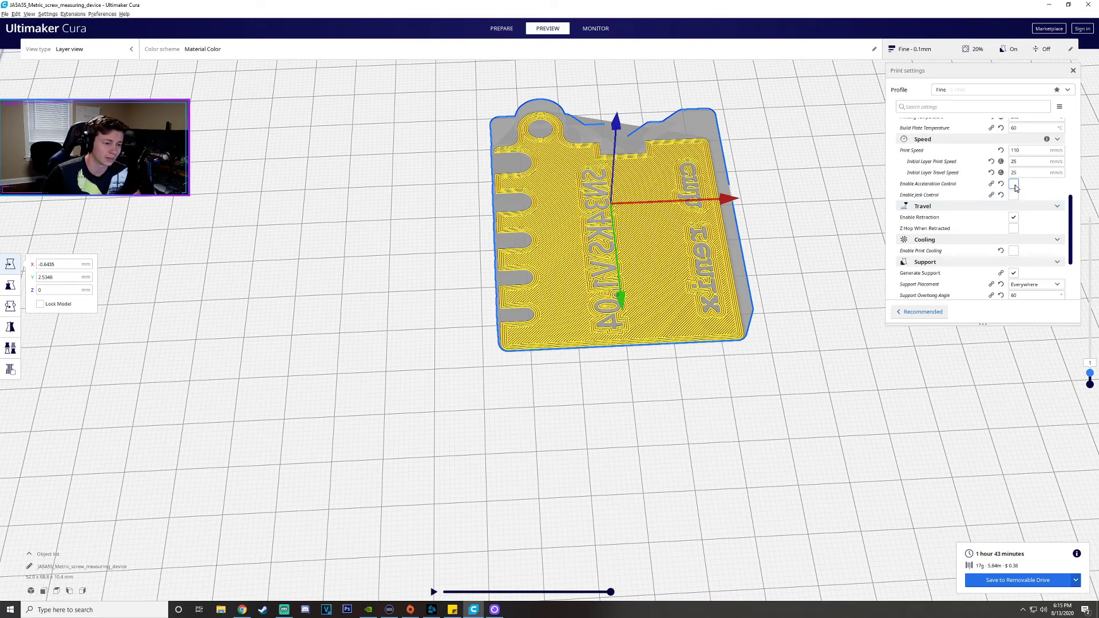
scroll(1013, 192, down, 1)
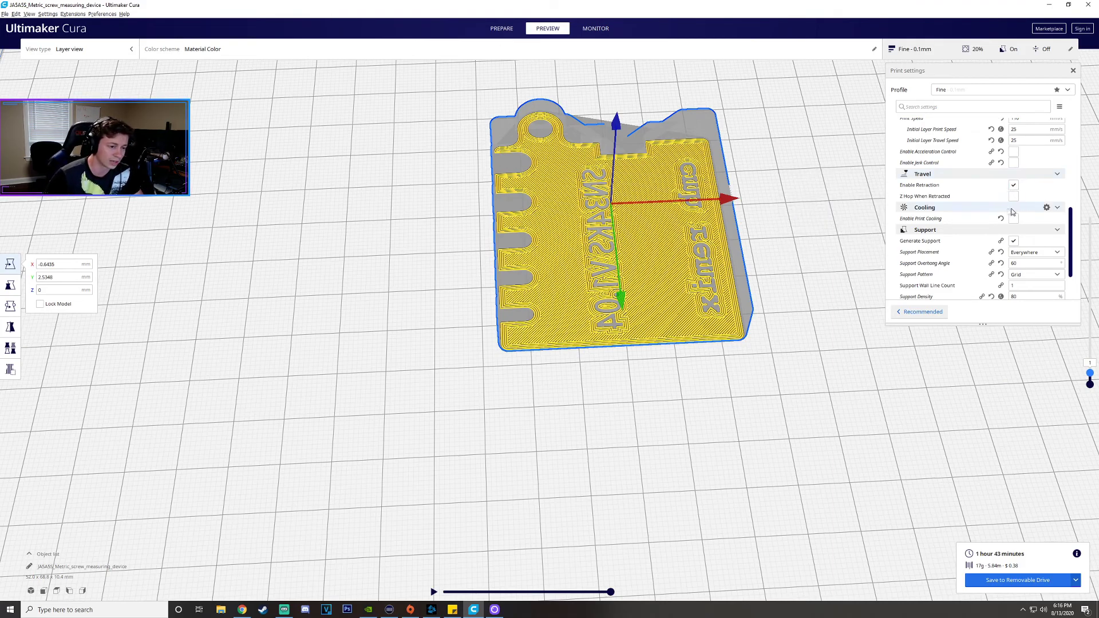
scroll(1010, 185, down, 1)
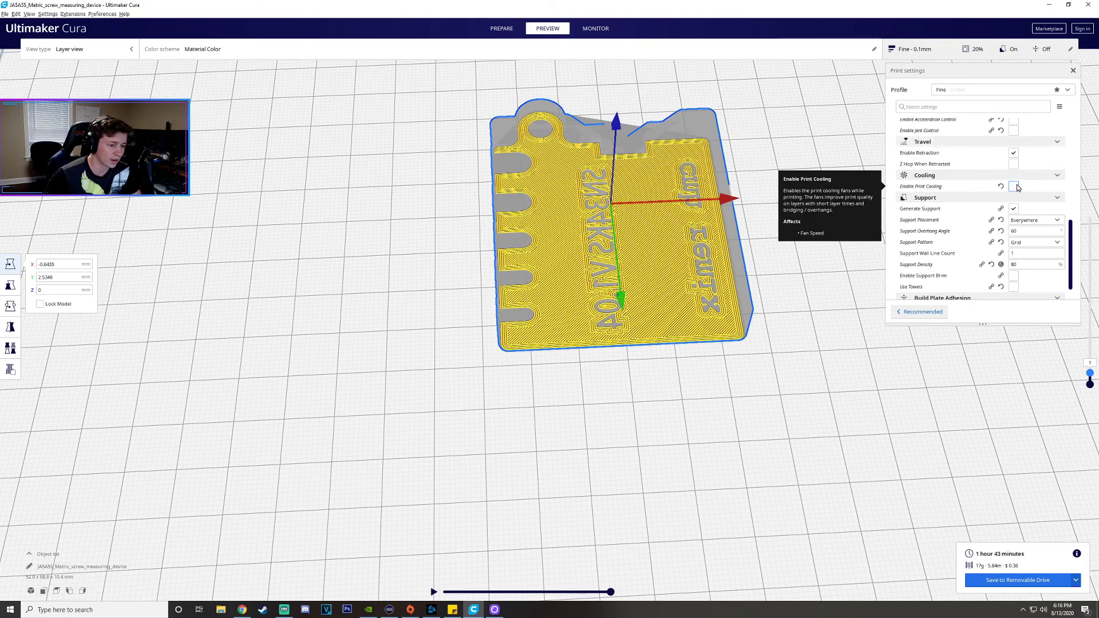
scroll(1019, 185, down, 1)
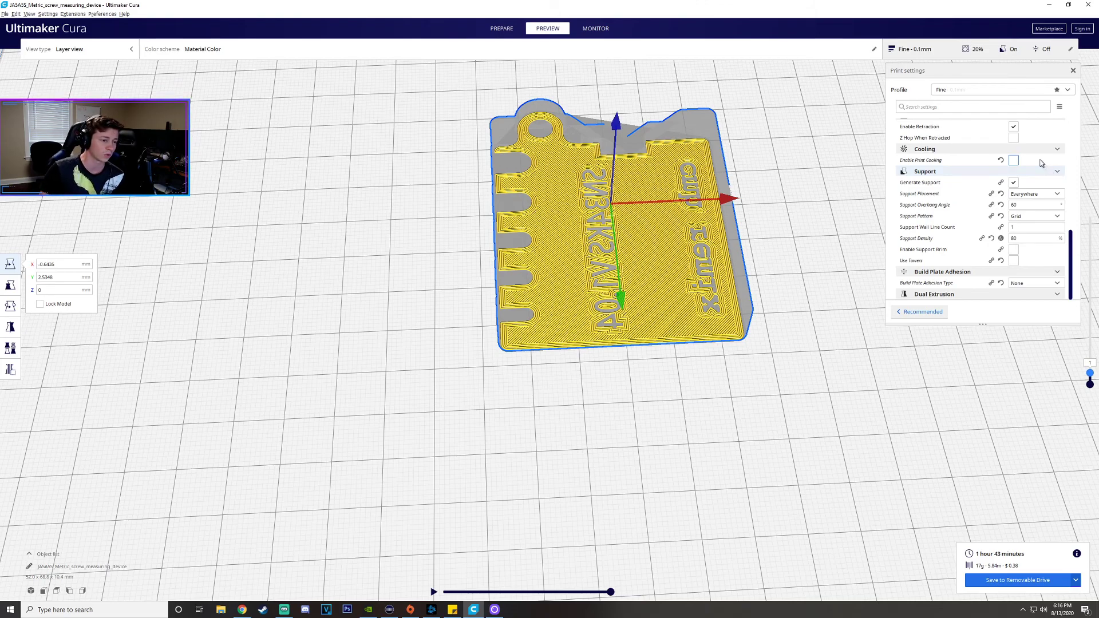
- Turn off support, set build plate adhesion to Raft, and re-slice (1 h 59 min, 21 g)
click(1013, 182)
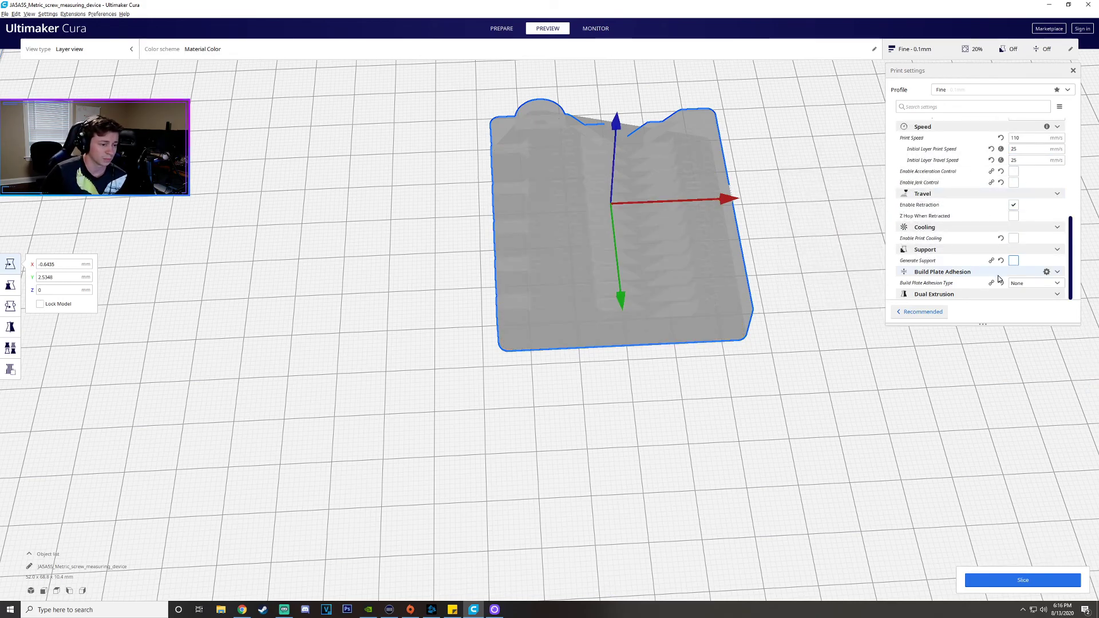
click(1030, 283)
click(1021, 315)
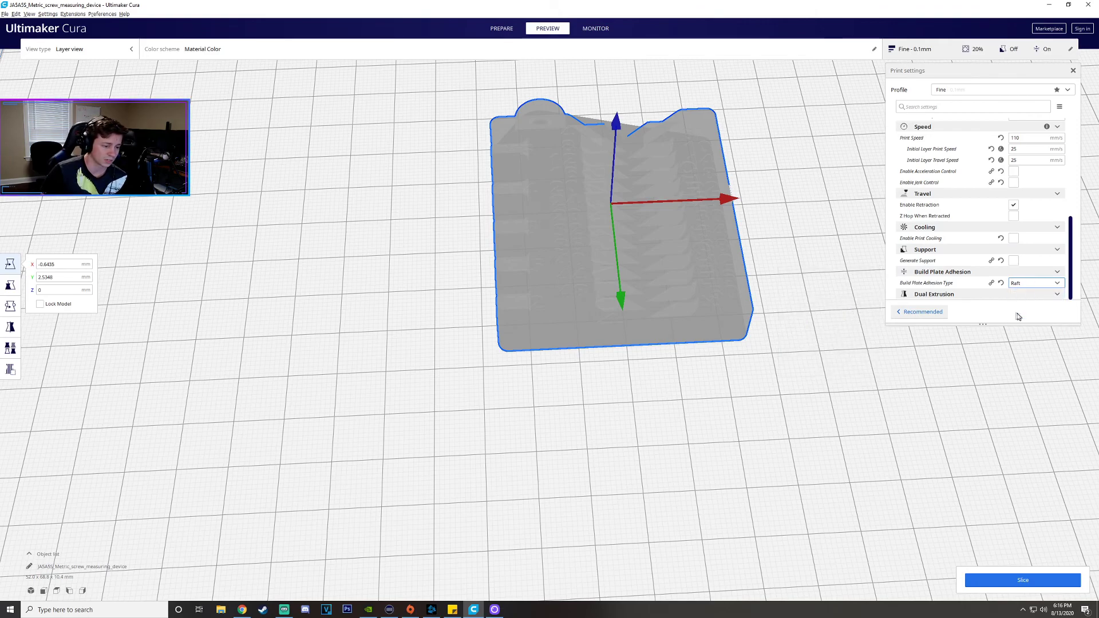
click(1013, 580)
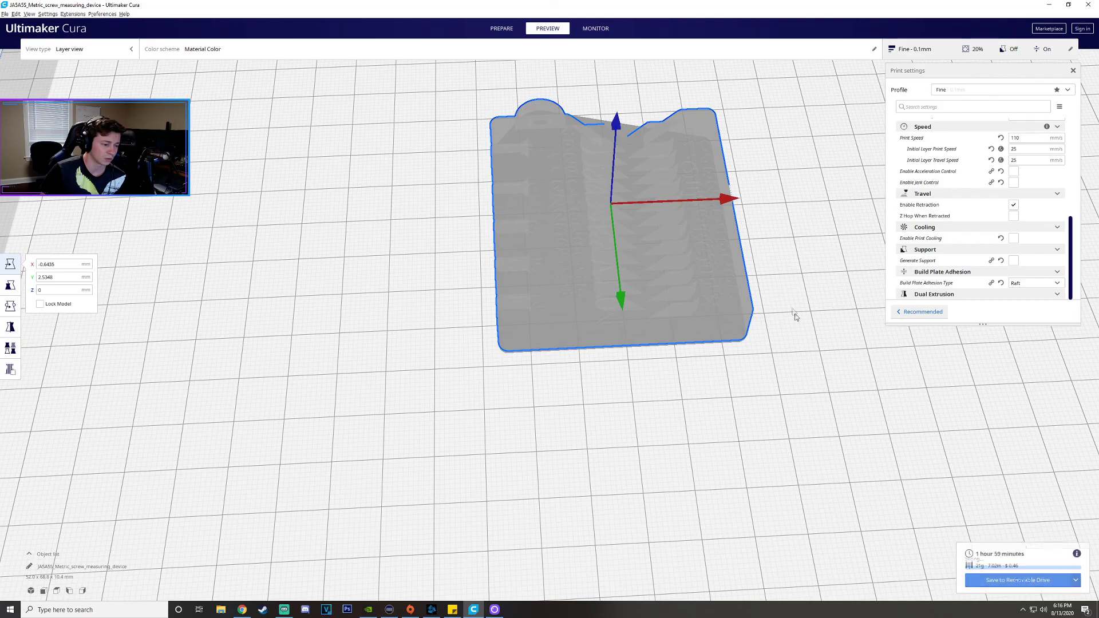
- Inspect the first raft layer and the layers above it in the preview
key(Down)
key(Down)
key(Down)
key(Down)
key(Down)
key(Down)
key(Down)
key(Down)
key(Down)
key(Down)
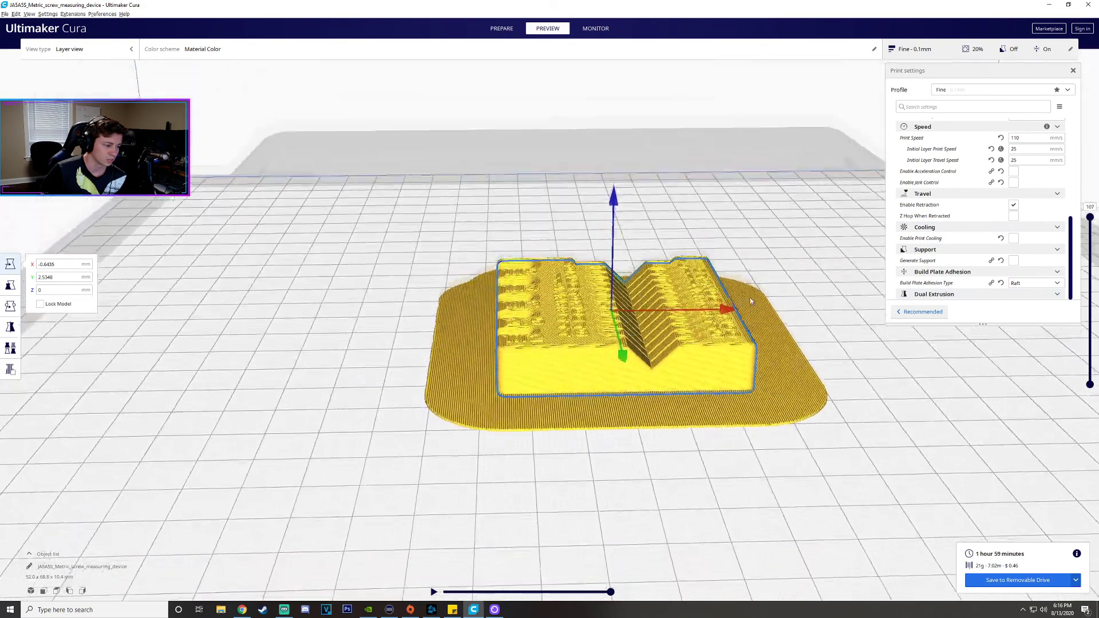
drag(1089, 219, 1085, 401)
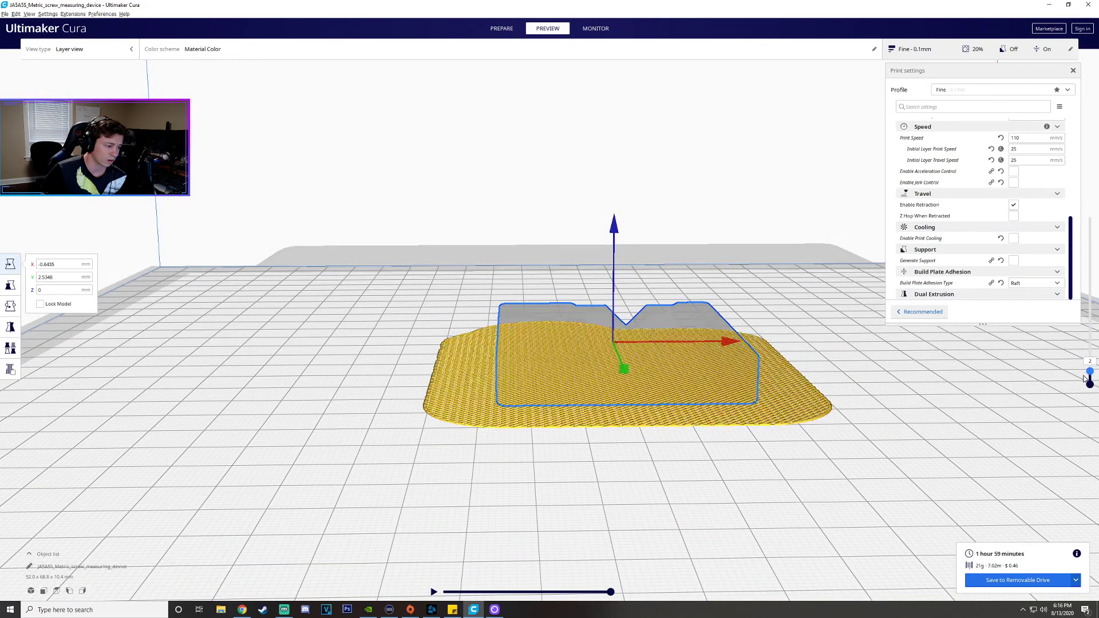
mouse_move(1085, 378)
mouse_down()
mouse_move(1087, 260)
mouse_move(1086, 382)
mouse_move(1088, 370)
mouse_up()
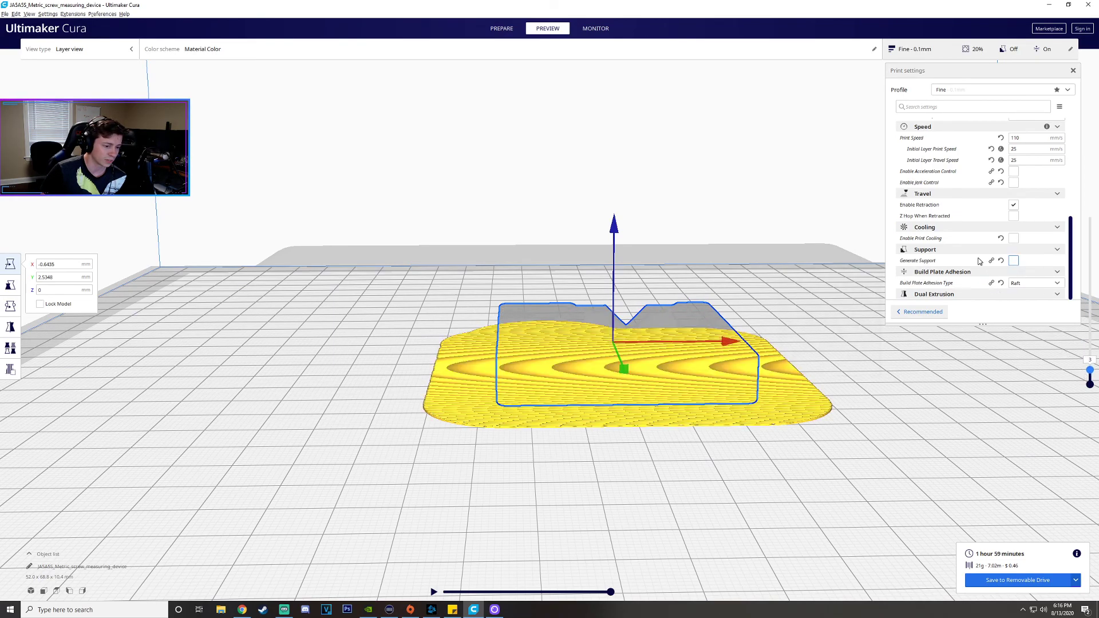
- Open the Setting Visibility preferences from the Build Plate Adhesion section
click(1010, 272)
click(1024, 262)
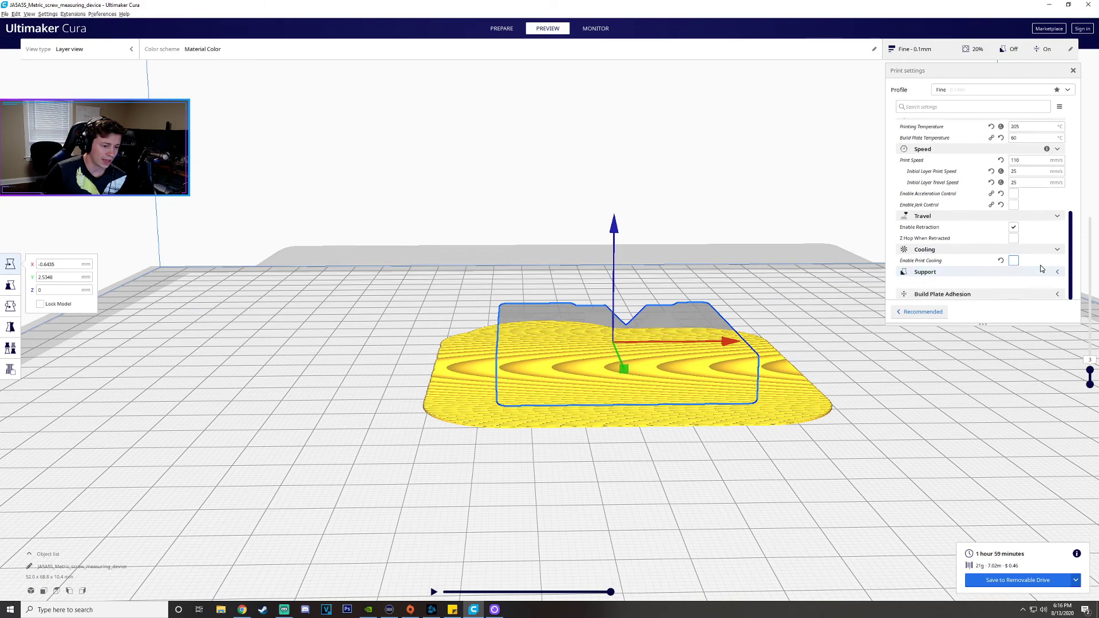
click(1056, 284)
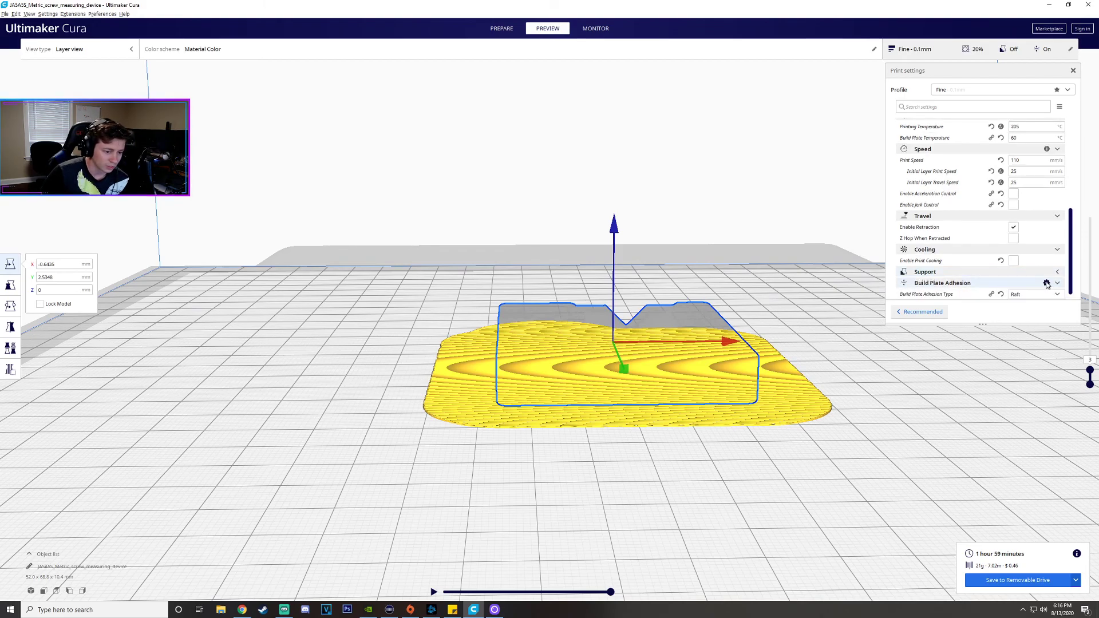
click(1046, 282)
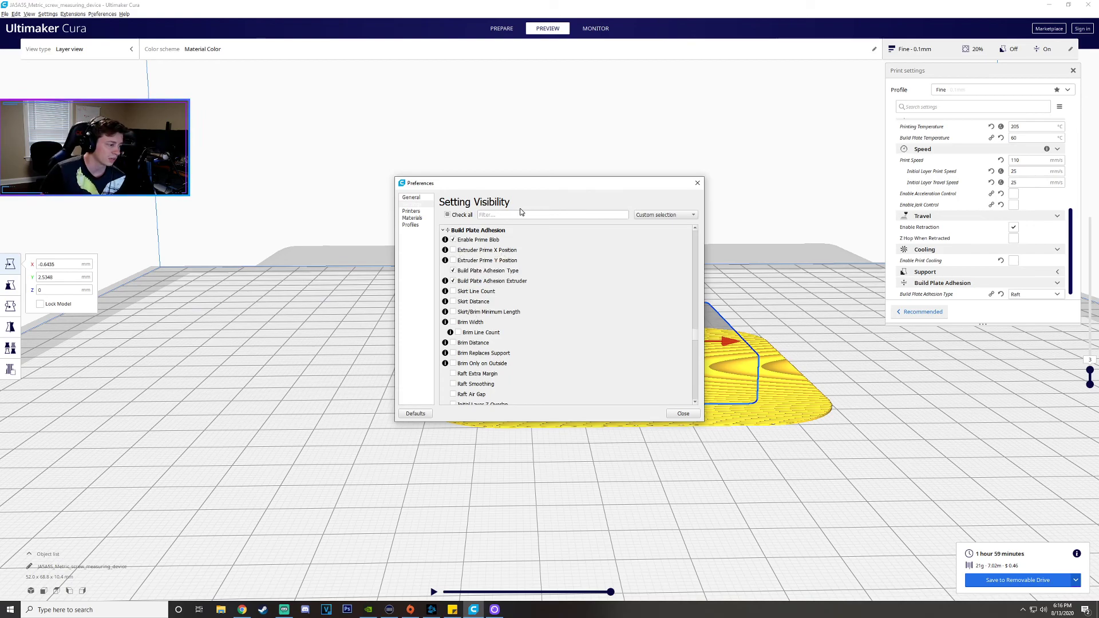
- Close the visibility preferences and view the raft and layers up to layer 20 from above
drag(498, 188, 215, 178)
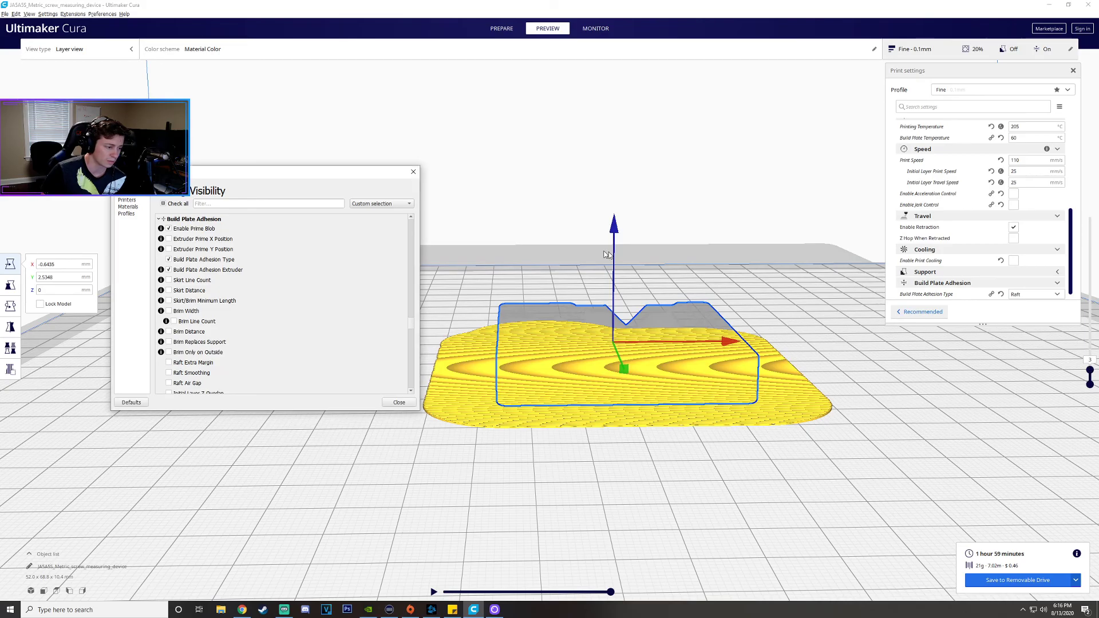
click(412, 172)
drag(1089, 371, 1090, 346)
right_drag(715, 321, 696, 280)
scroll(696, 278, up, 3)
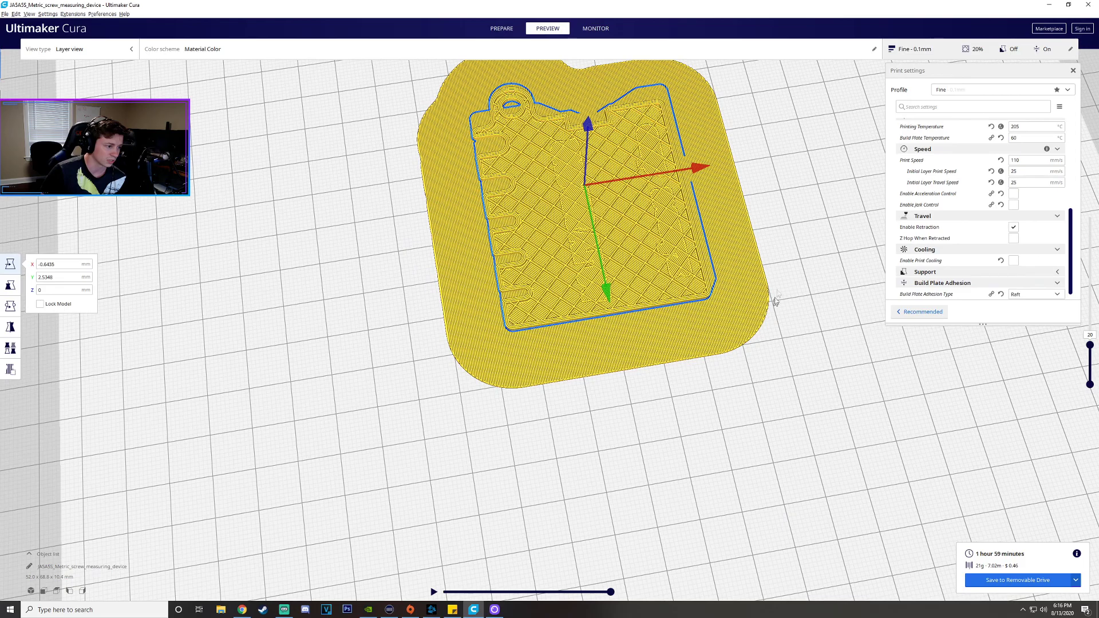
- Check the Cooling settings' visibility options, then return to Prepare and select the model
click(483, 285)
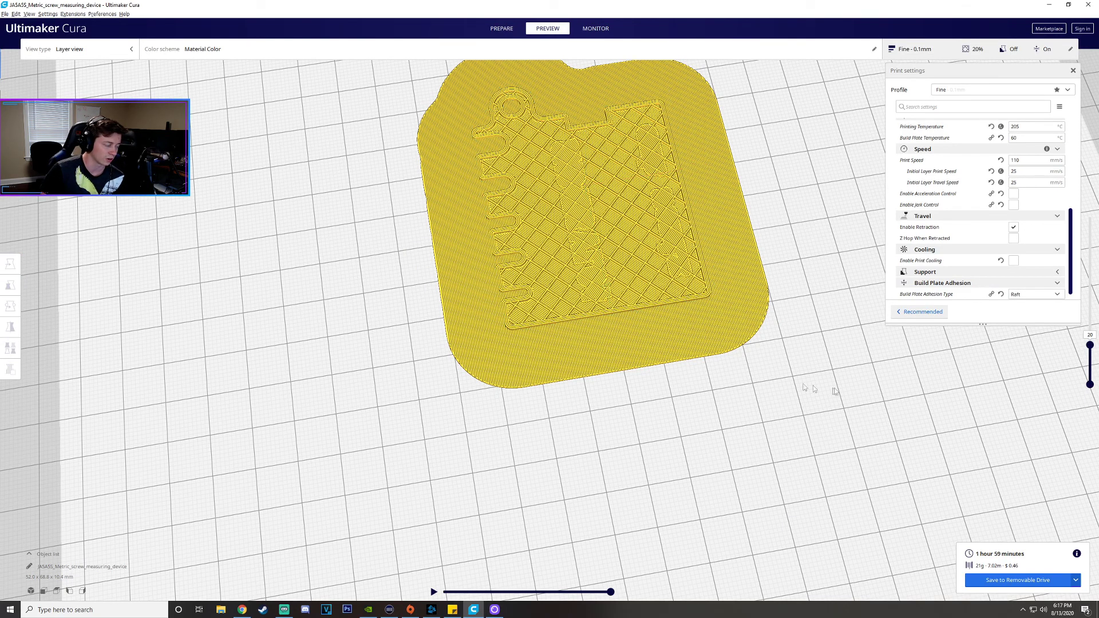
scroll(658, 266, down, 3)
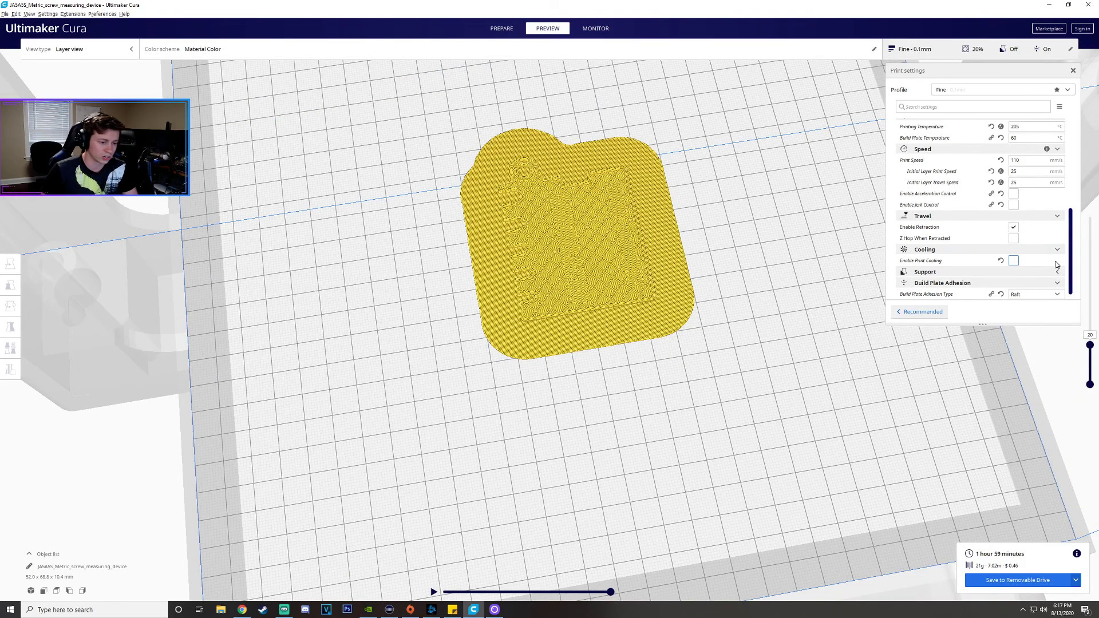
click(1046, 250)
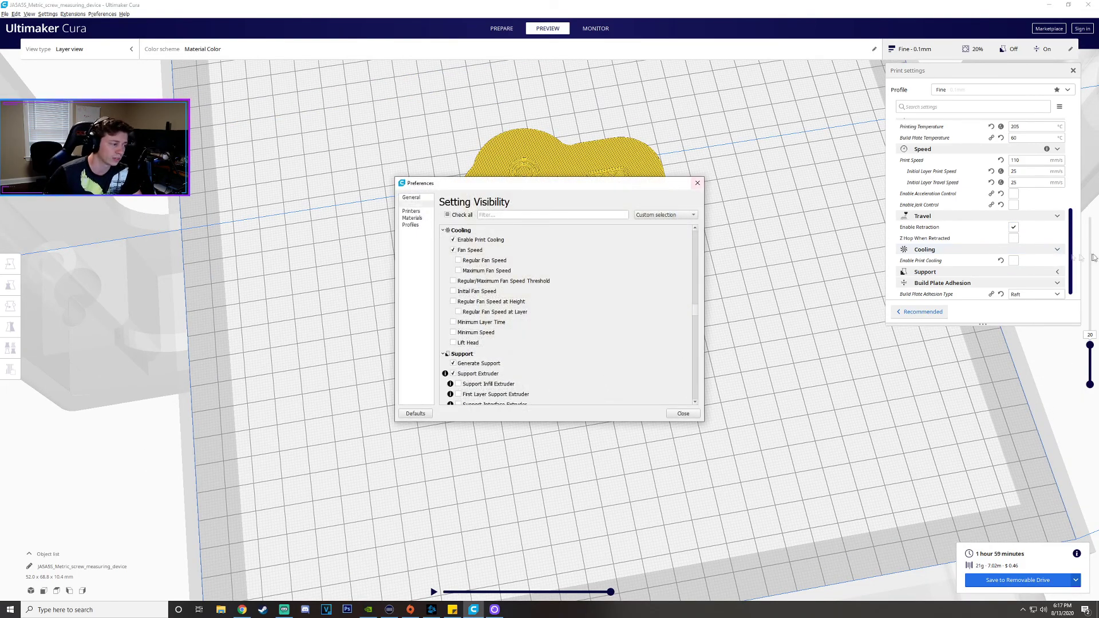
click(697, 183)
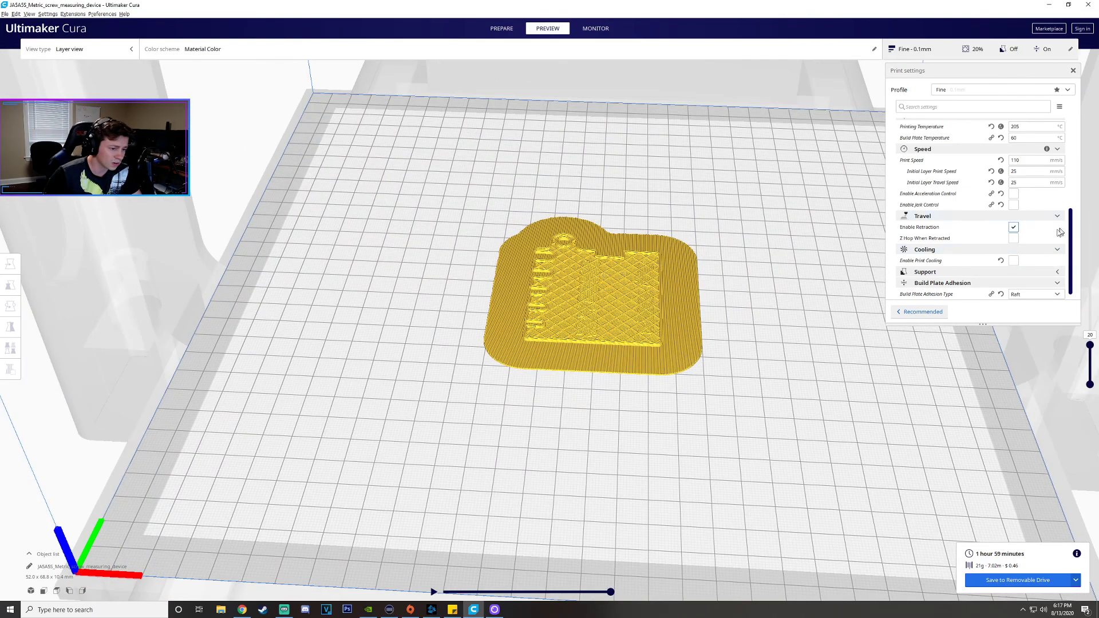
click(501, 29)
click(657, 290)
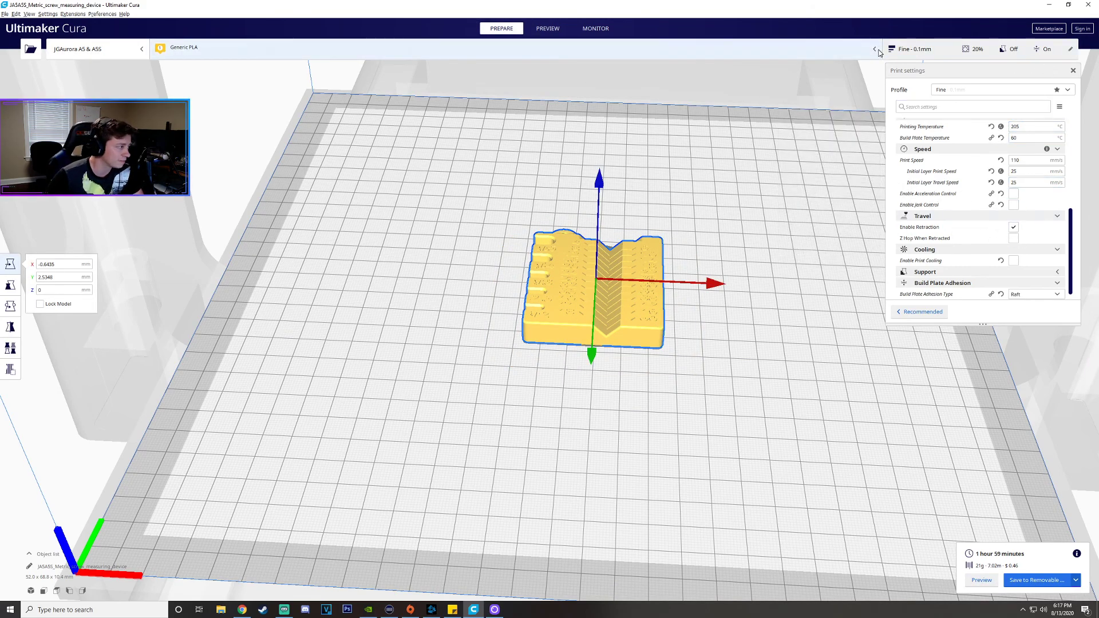
- Try the Rotate and Mirror tools, then move the model left to X -17.909
click(11, 306)
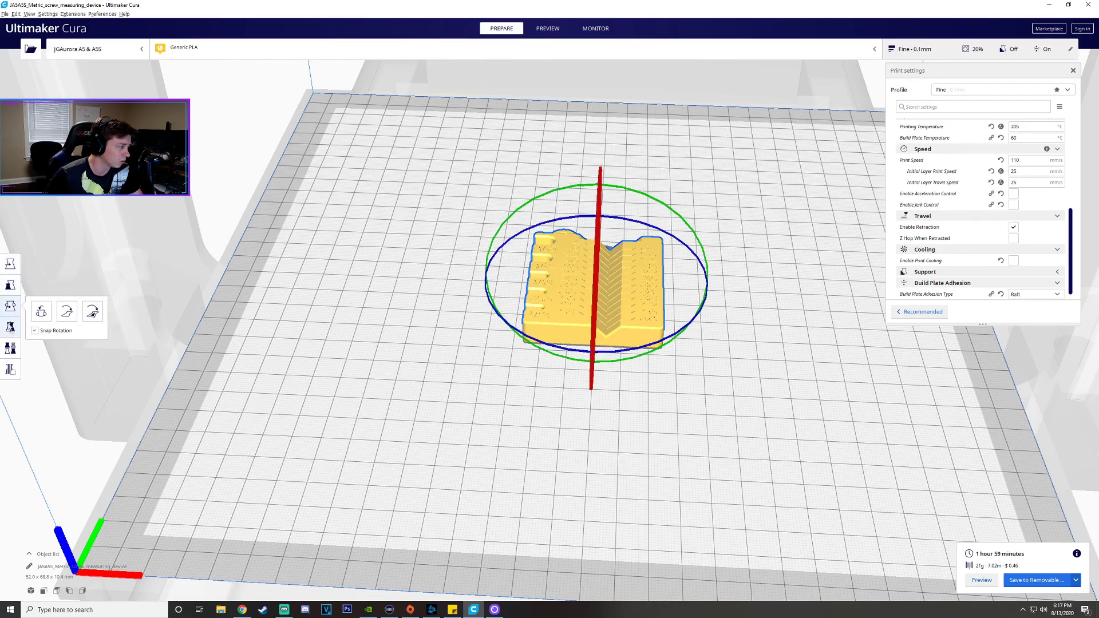
click(10, 326)
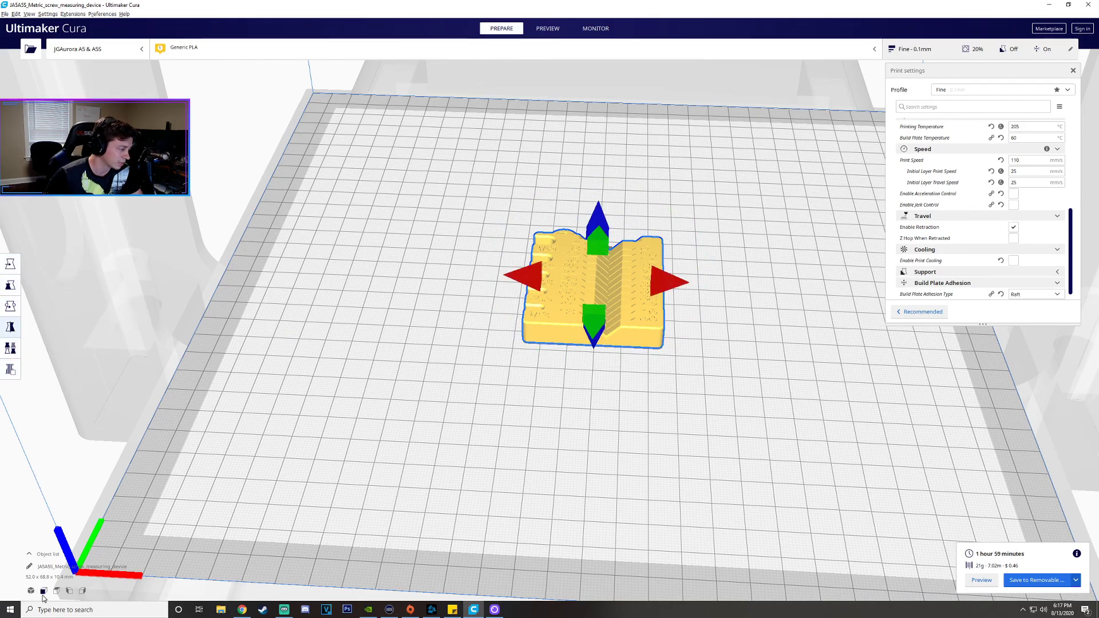
right_drag(224, 551, 278, 502)
click(3, 257)
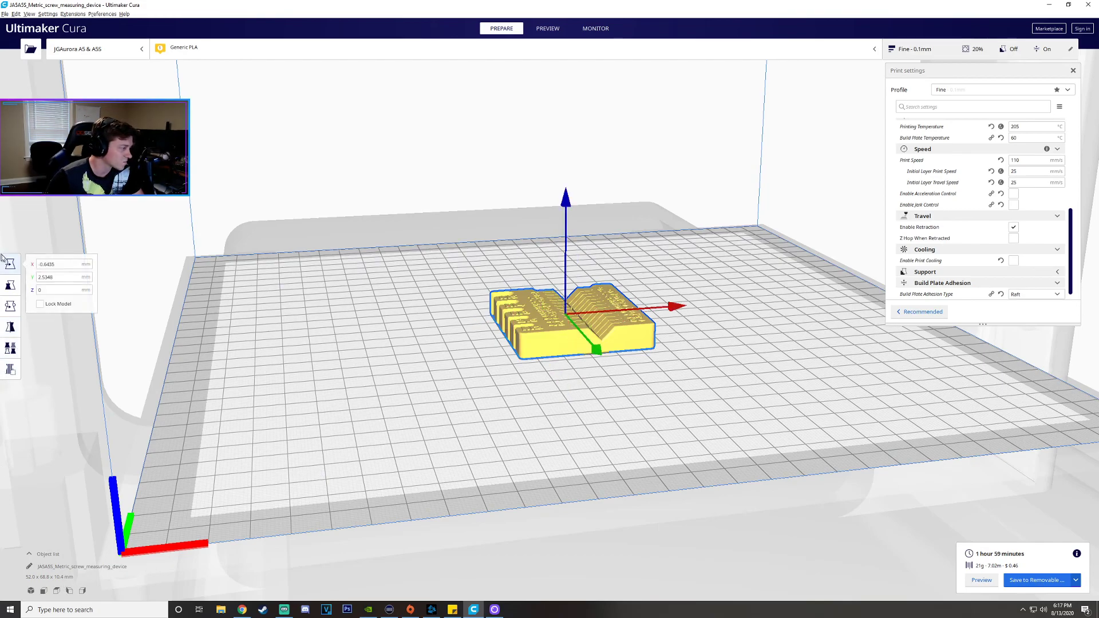
drag(571, 202, 573, 222)
drag(668, 309, 625, 310)
- Switch off uniform scaling and stretch the model to about 189.3 × 69.5 × 45.9 mm
click(10, 305)
click(10, 284)
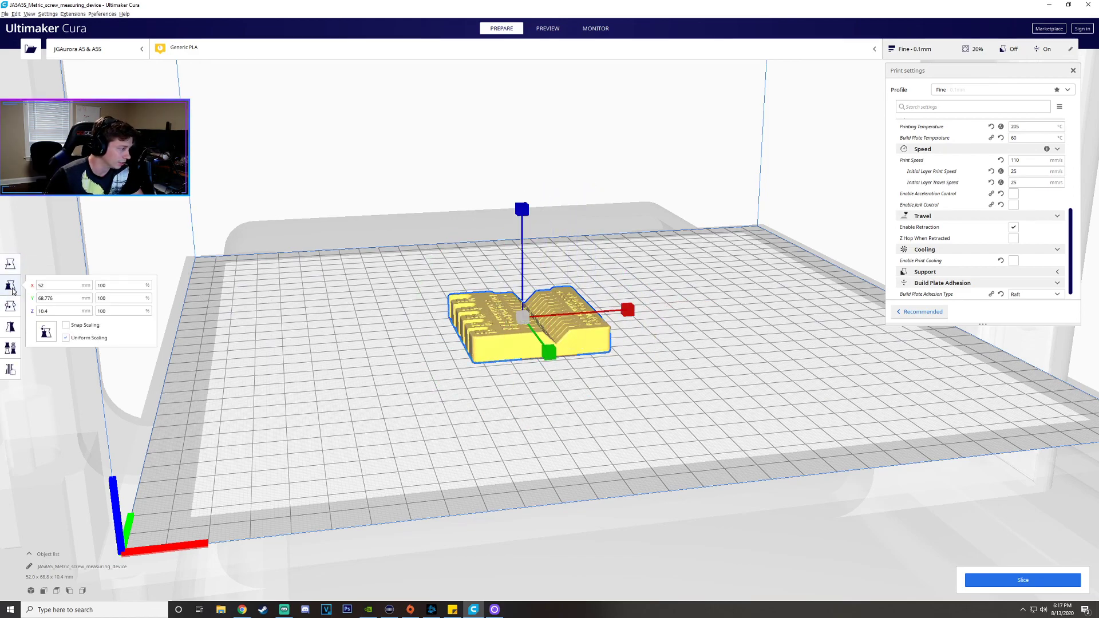
click(115, 286)
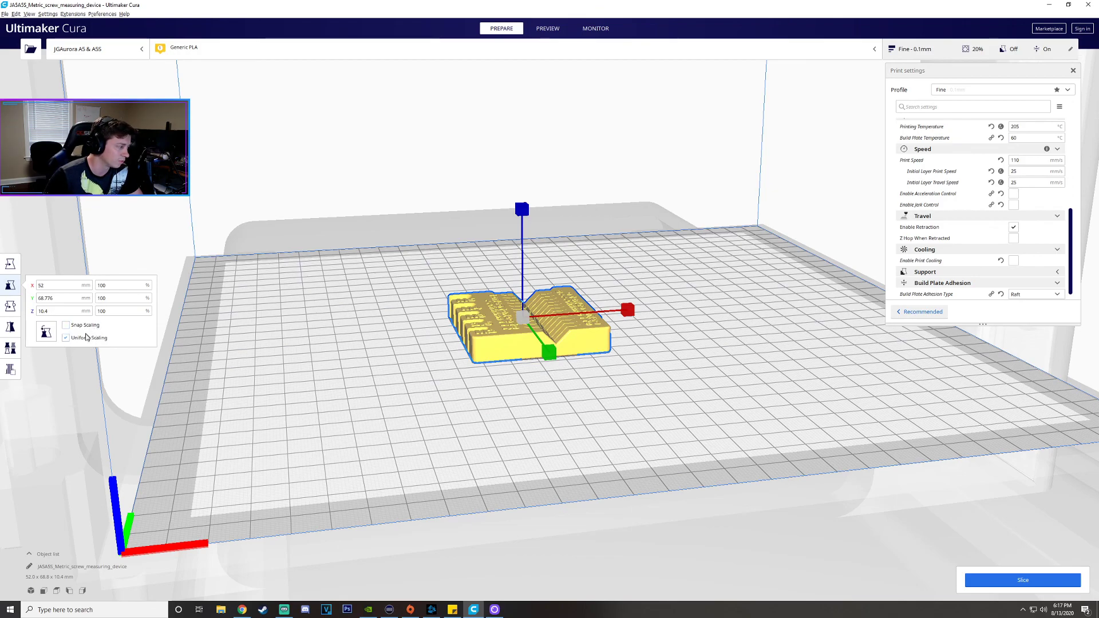
drag(520, 215, 523, 120)
drag(627, 268, 694, 262)
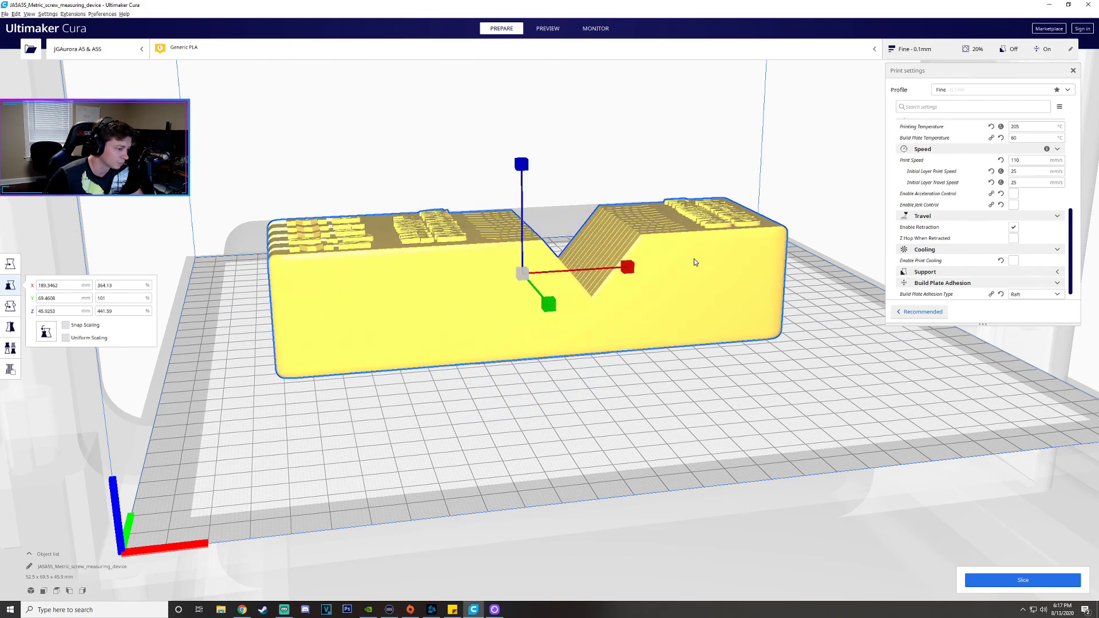
- Rotate the model 135° onto its side and mirror it across the green axis and back
click(11, 306)
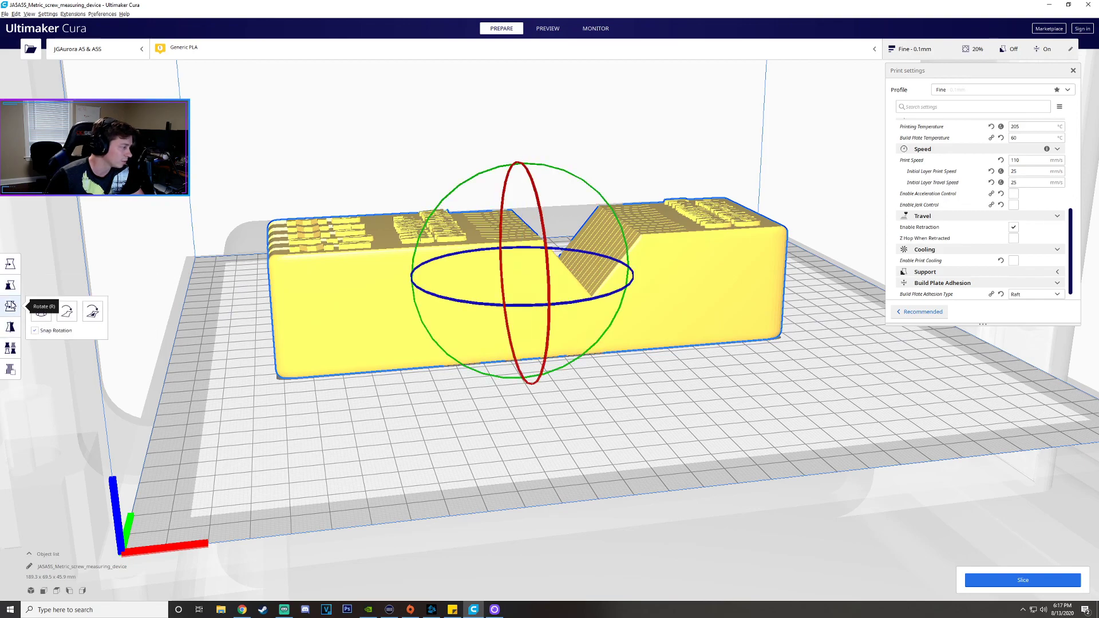
mouse_move(545, 270)
mouse_down()
mouse_move(493, 382)
mouse_move(524, 269)
mouse_up()
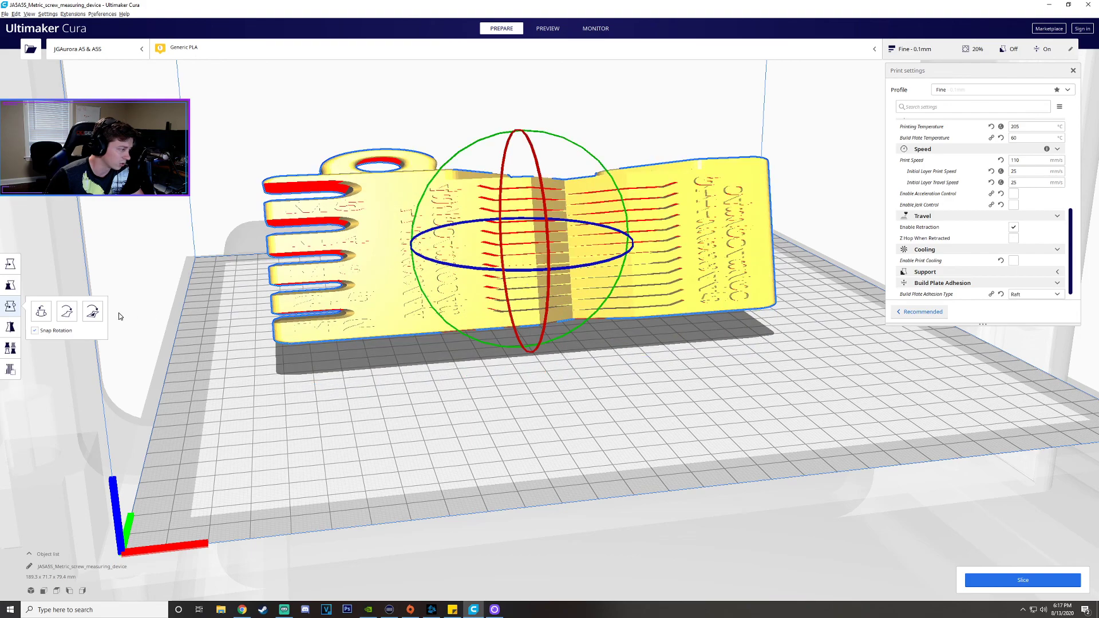
click(10, 327)
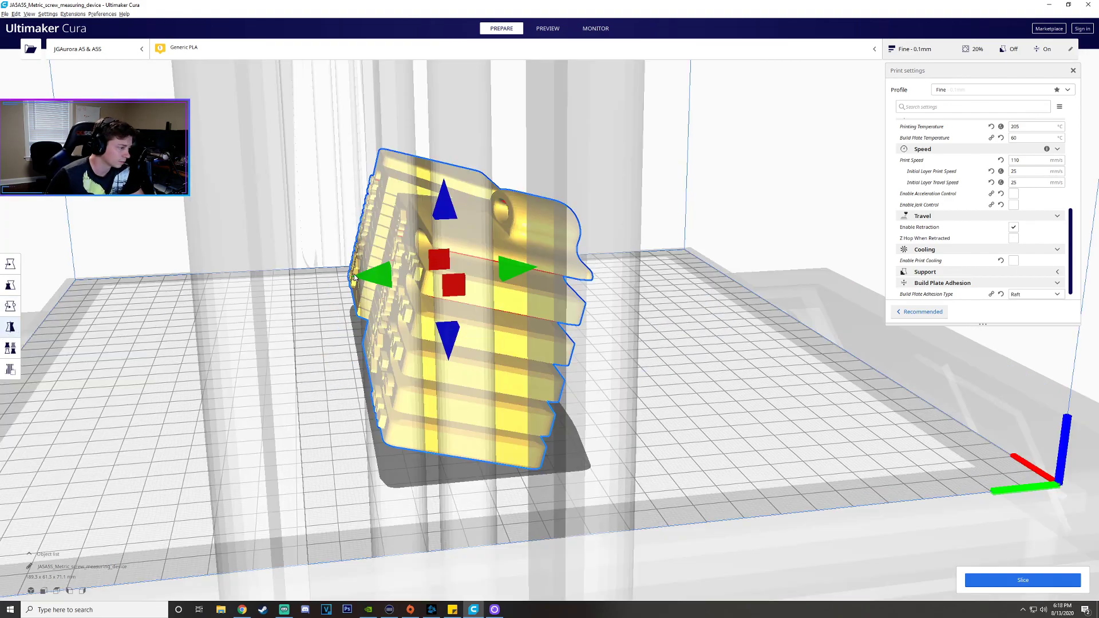
right_drag(475, 246, 493, 280)
click(384, 277)
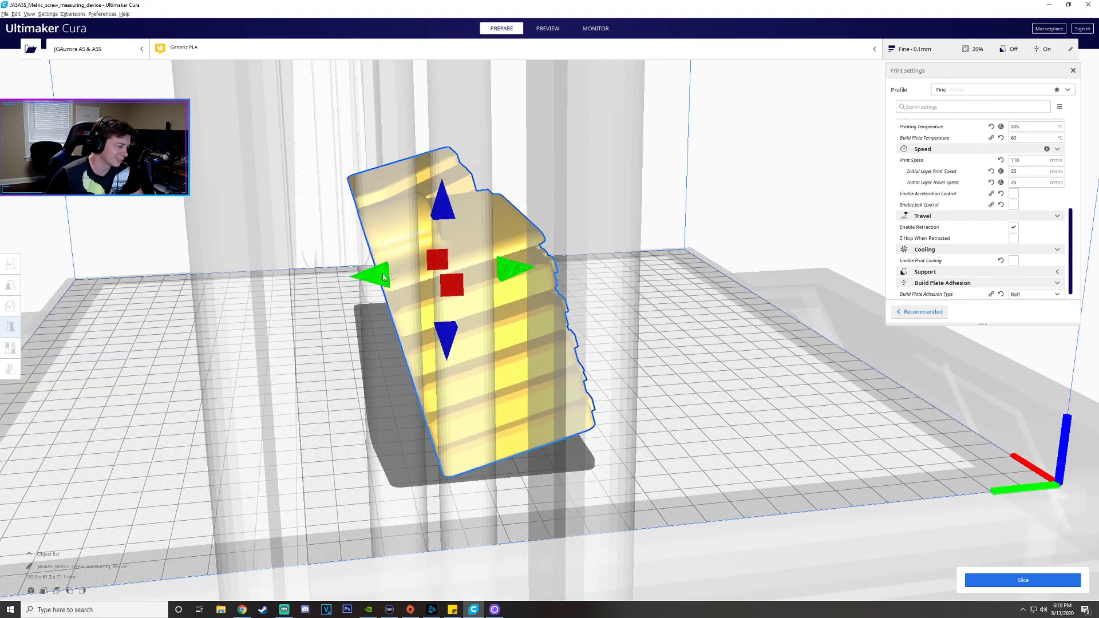
click(384, 277)
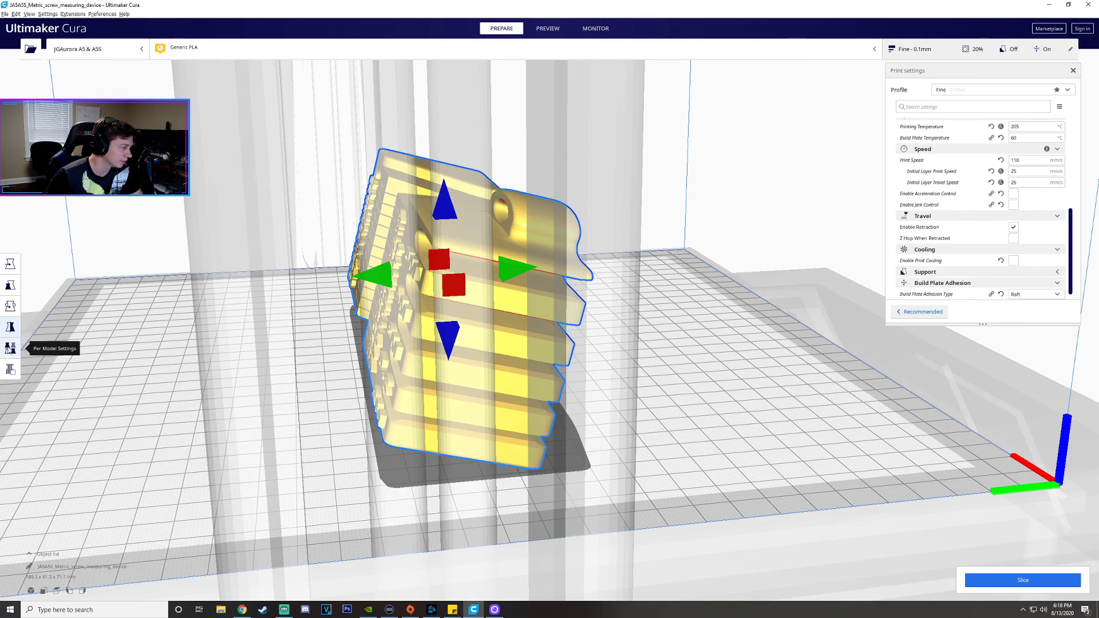
- Set the model to print as support and view the sliced result in Preview
click(10, 348)
click(66, 354)
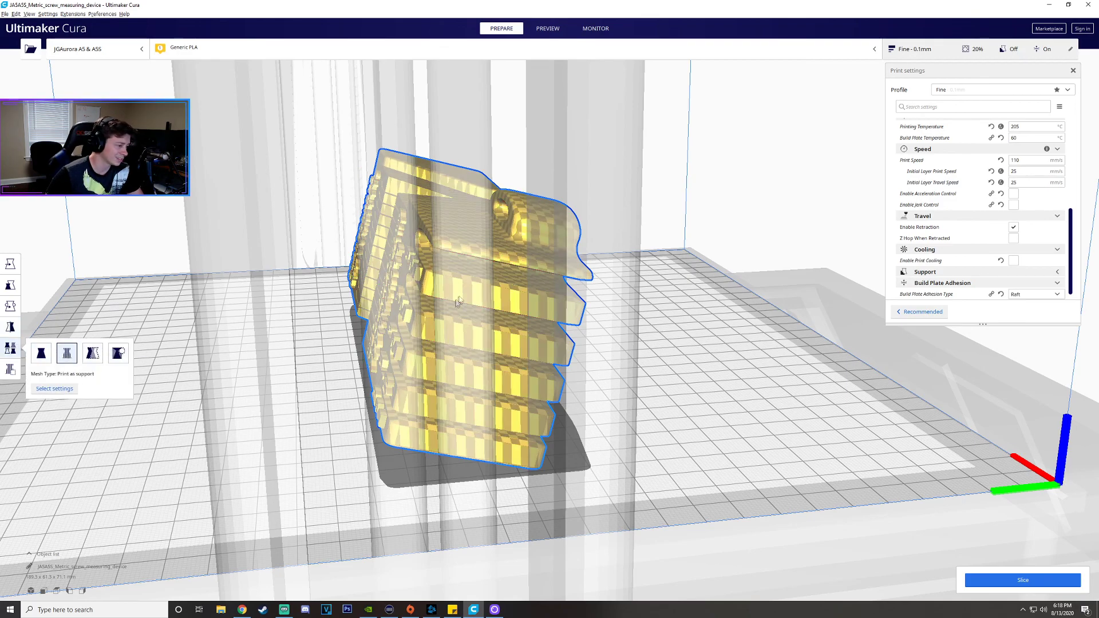
right_drag(687, 317, 806, 295)
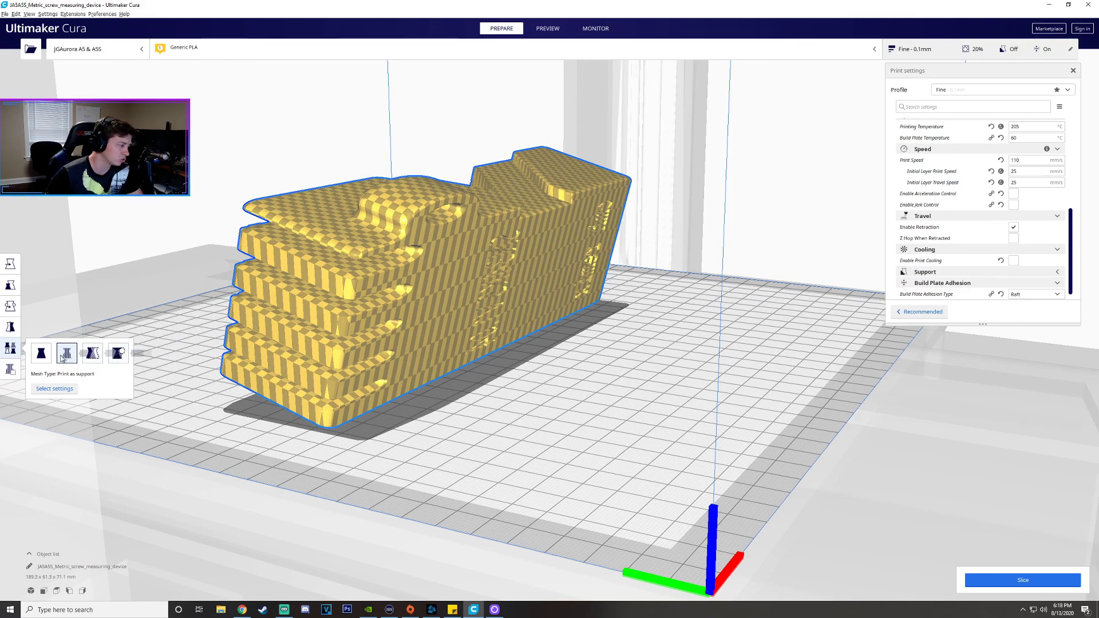
right_drag(425, 294, 473, 214)
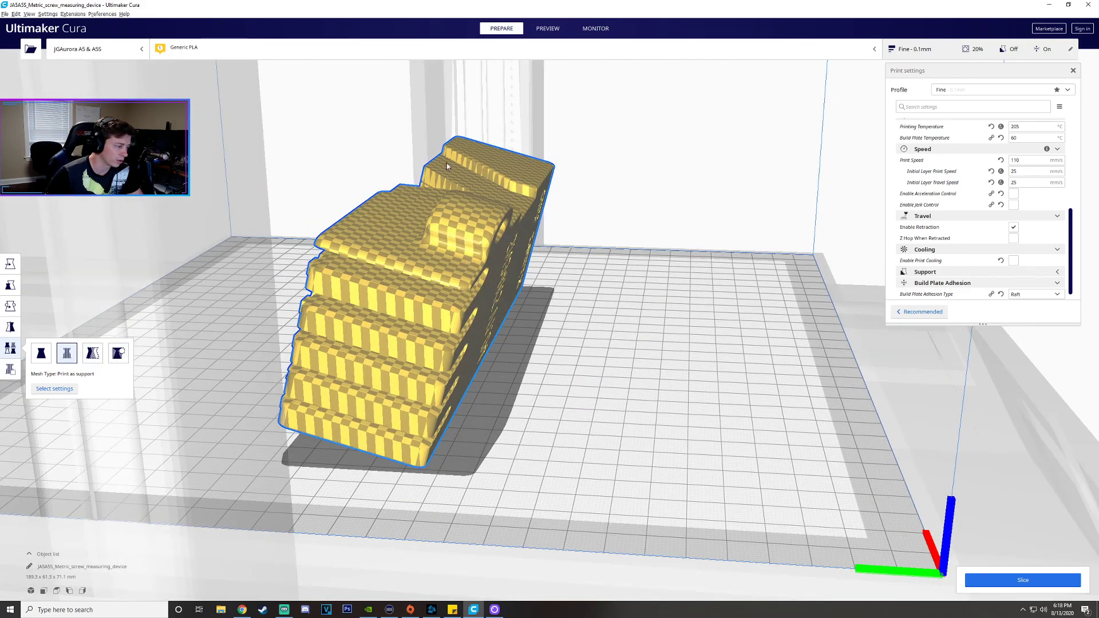
right_drag(383, 352, 224, 305)
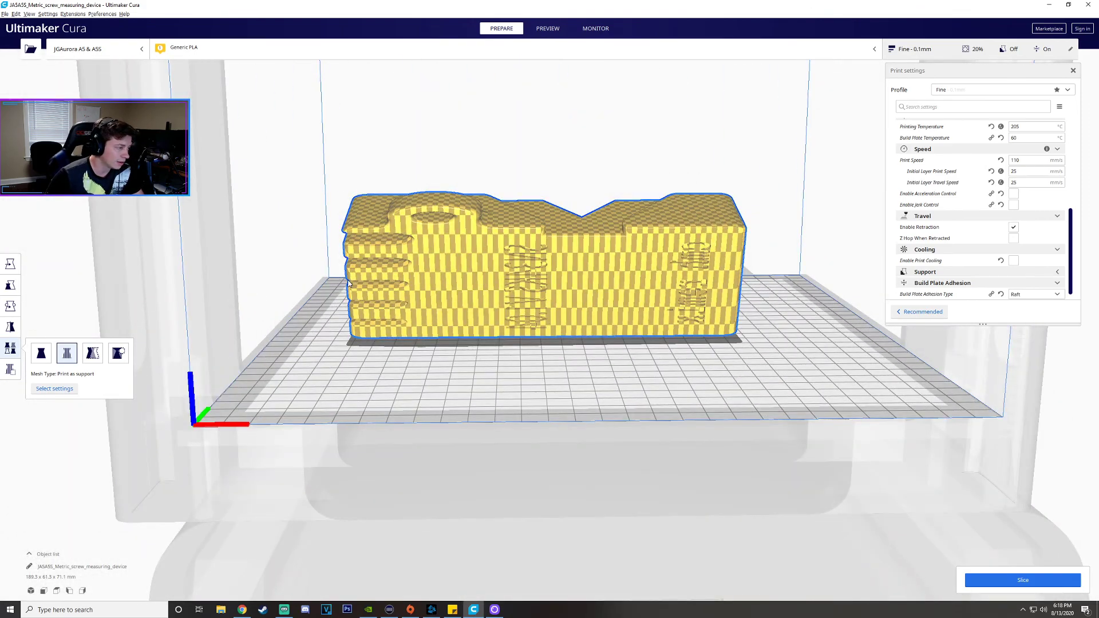
scroll(349, 283, down, 2)
click(548, 28)
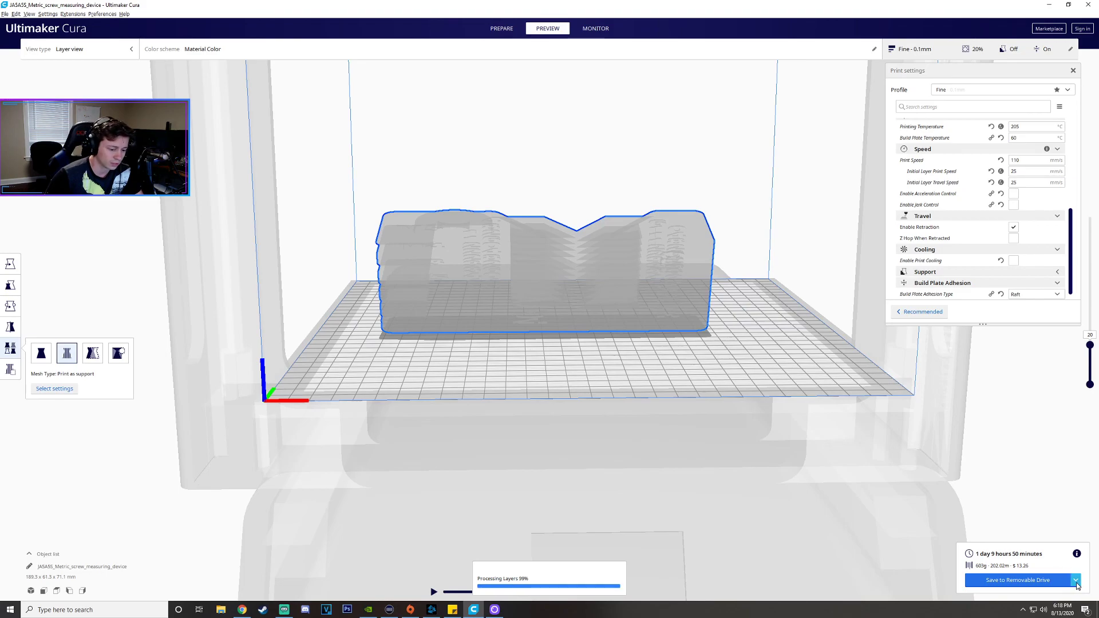
- Set the output device to Print via USB and check the JGAurora A5 & A5S in Monitor
click(1076, 582)
click(1055, 572)
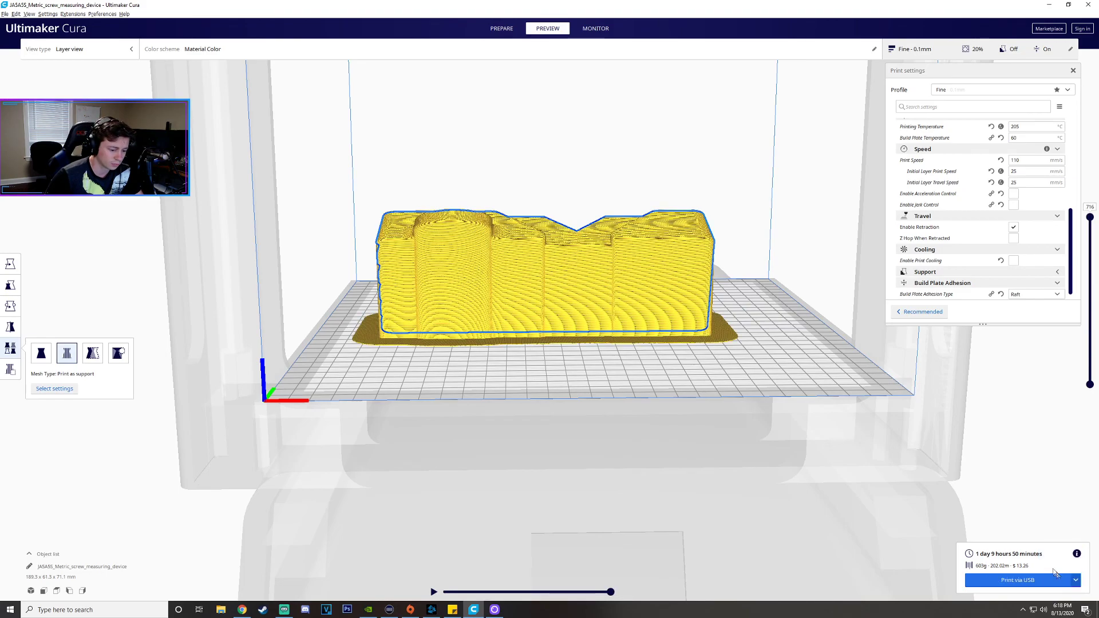
click(594, 27)
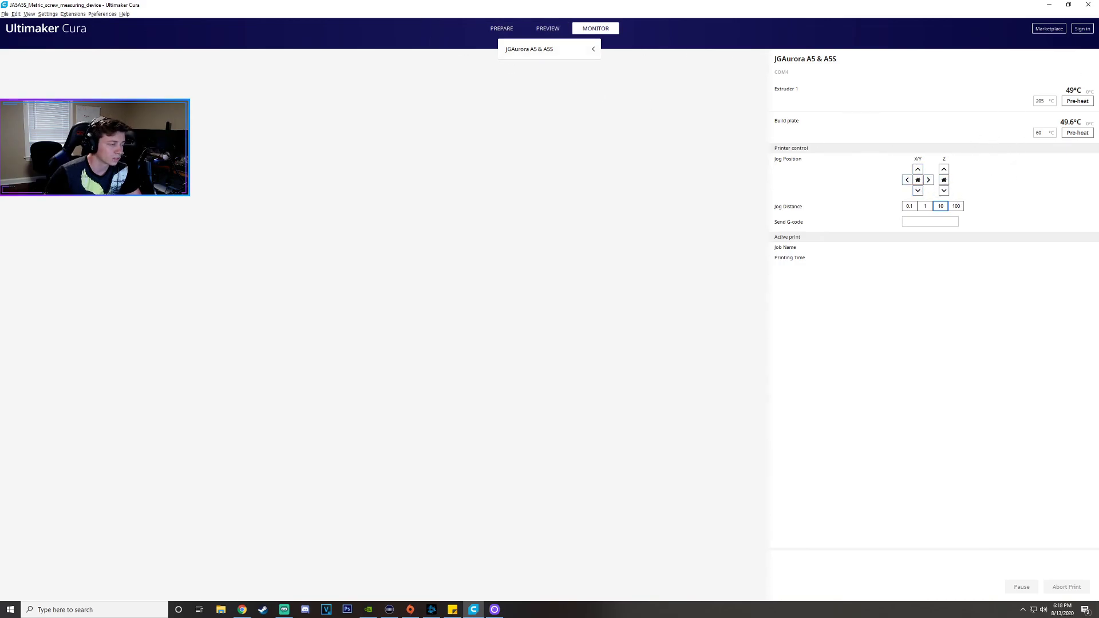
click(507, 29)
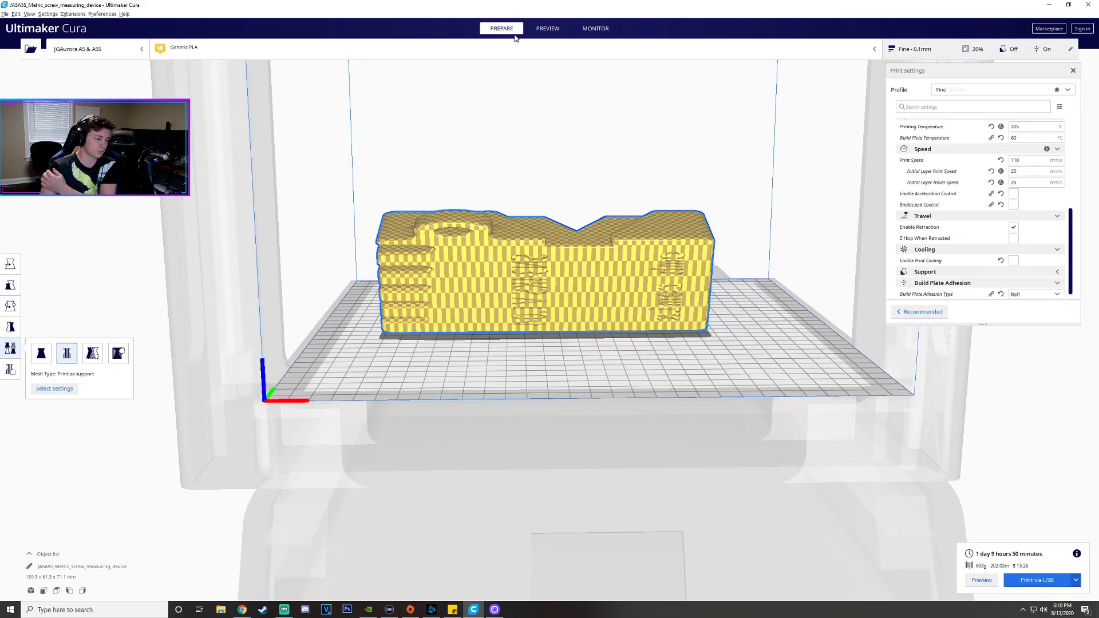
right_drag(683, 246, 789, 284)
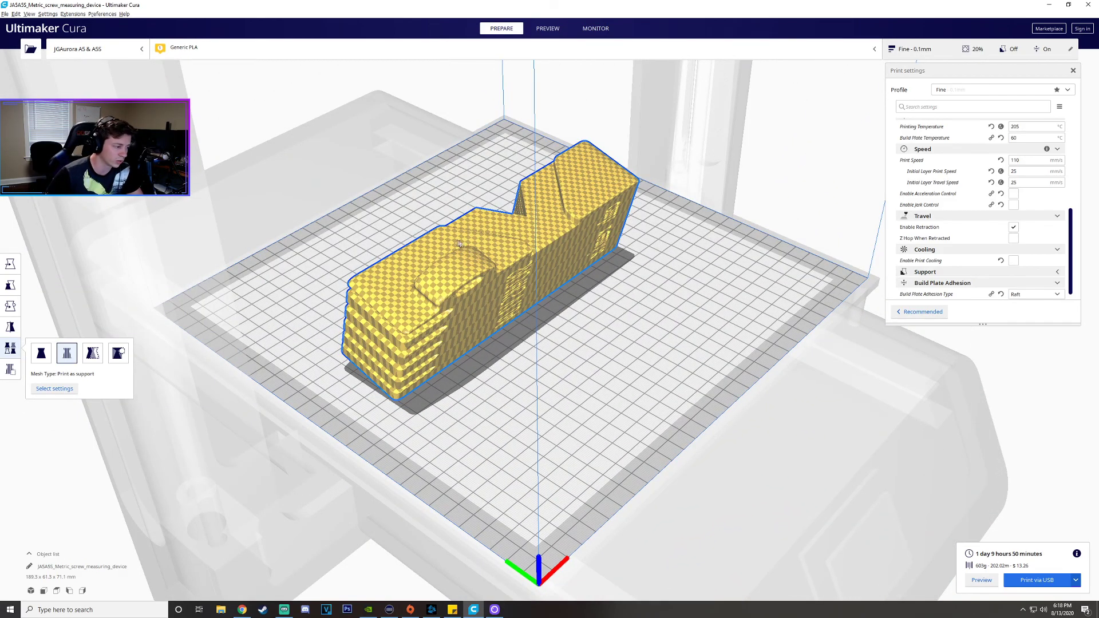
right_drag(457, 289, 534, 279)
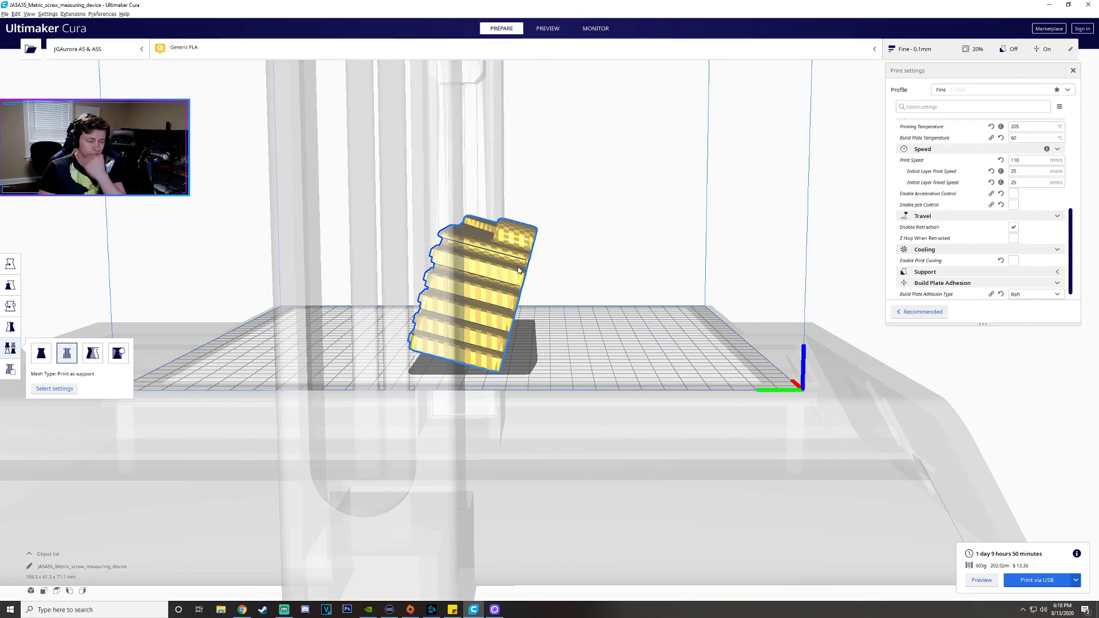
right_drag(503, 273, 559, 363)
scroll(565, 358, down, 3)
scroll(566, 356, up, 2)
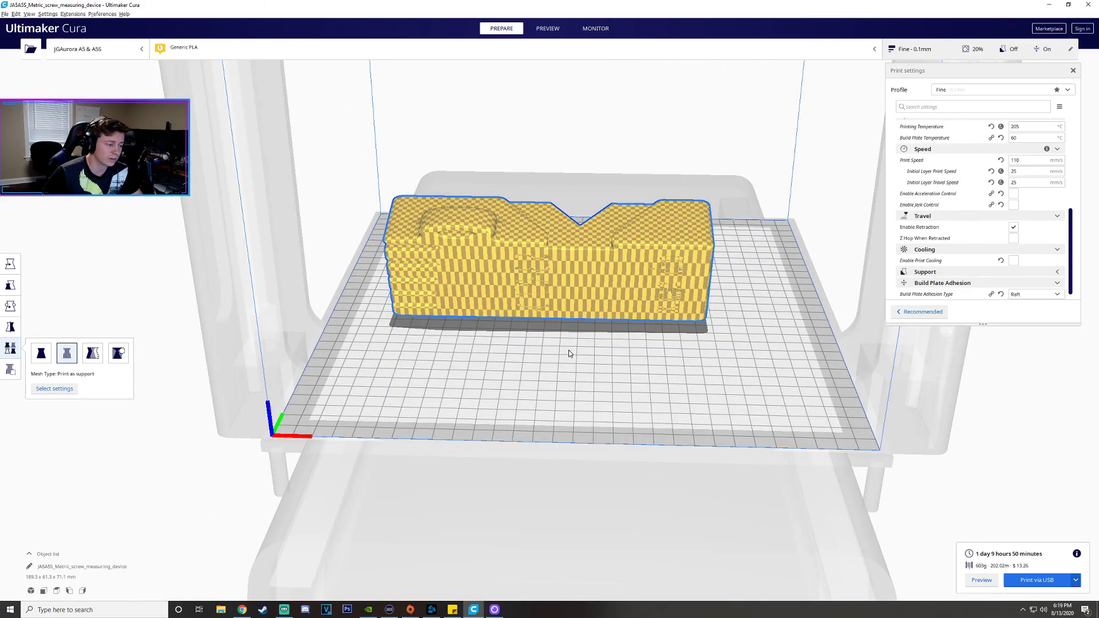